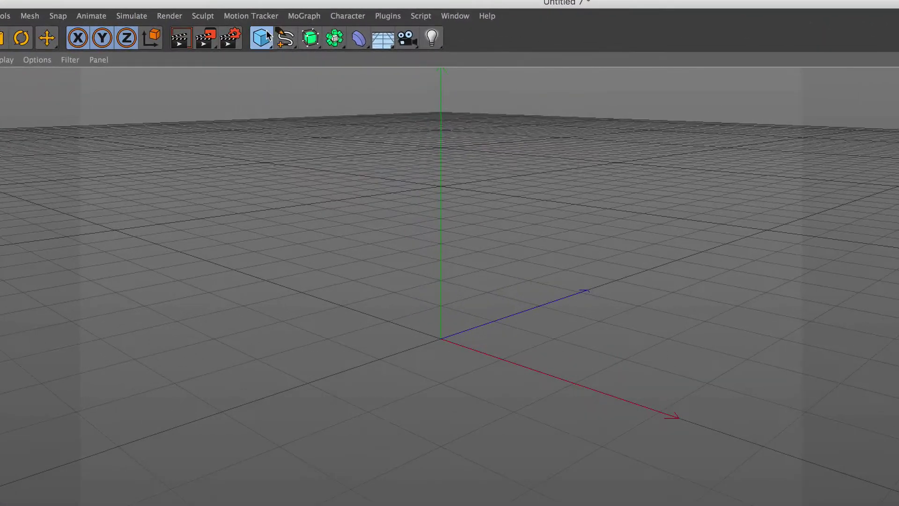
Create a Null and attach a Vibrate tag to it
{"action": "left_click", "coordinate": [250, 38]}
{"action": "left_click", "coordinate": [318, 58]}
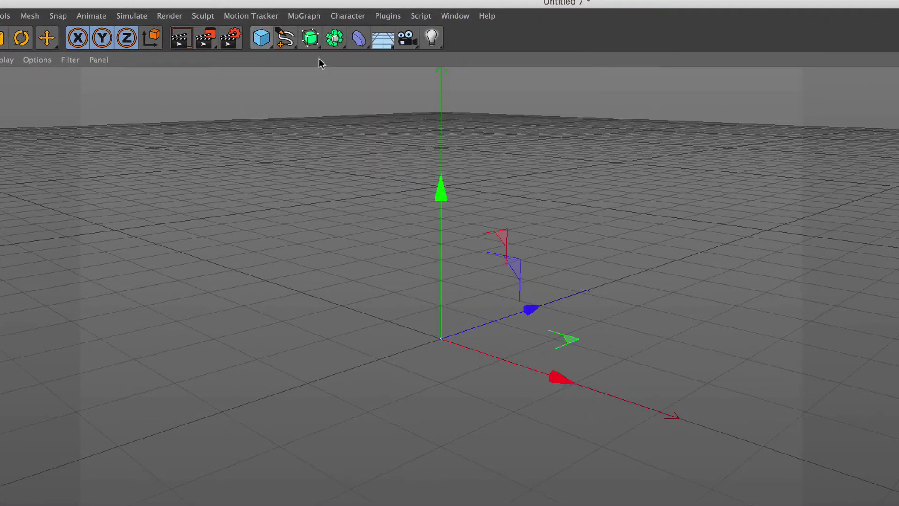
{"action": "right_click", "coordinate": [706, 44]}
{"action": "mouse_move", "coordinate": [754, 54]}
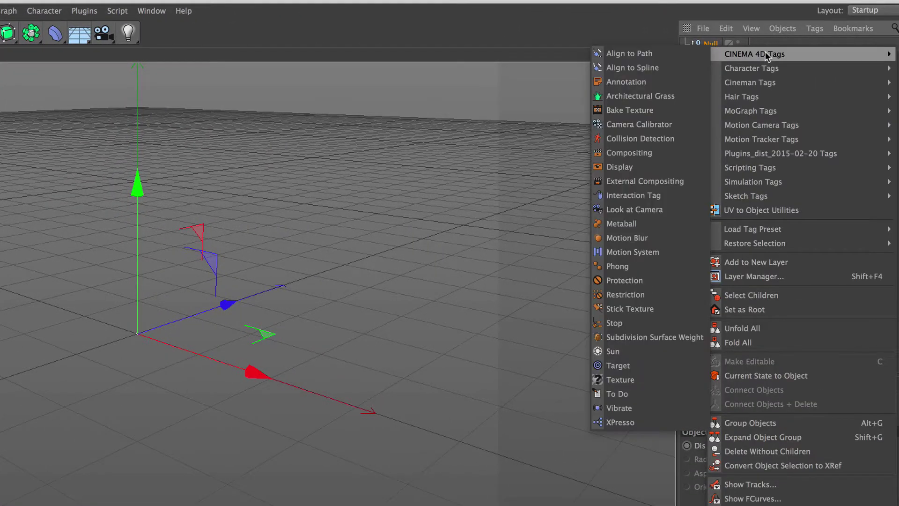
{"action": "left_click", "coordinate": [656, 408]}
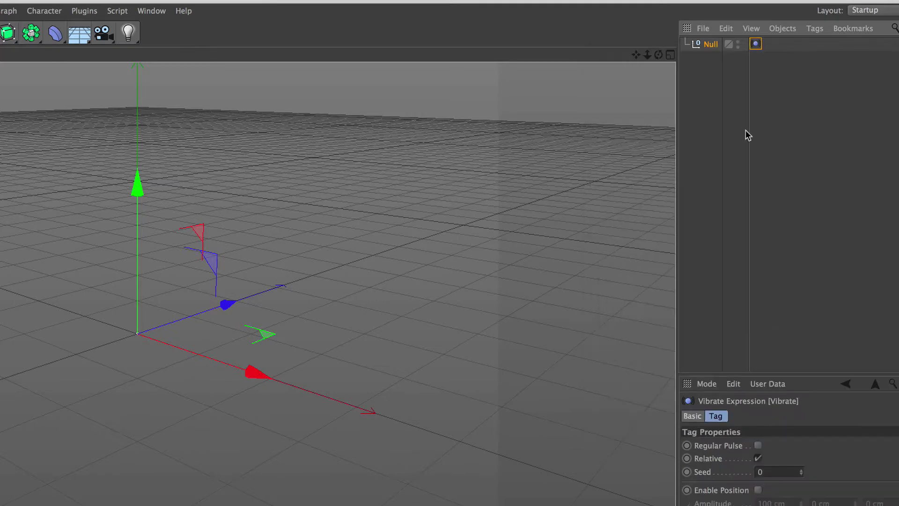
Enable position vibration on the Vibrate tag with an 800 cm X amplitude
{"action": "left_click", "coordinate": [724, 334]}
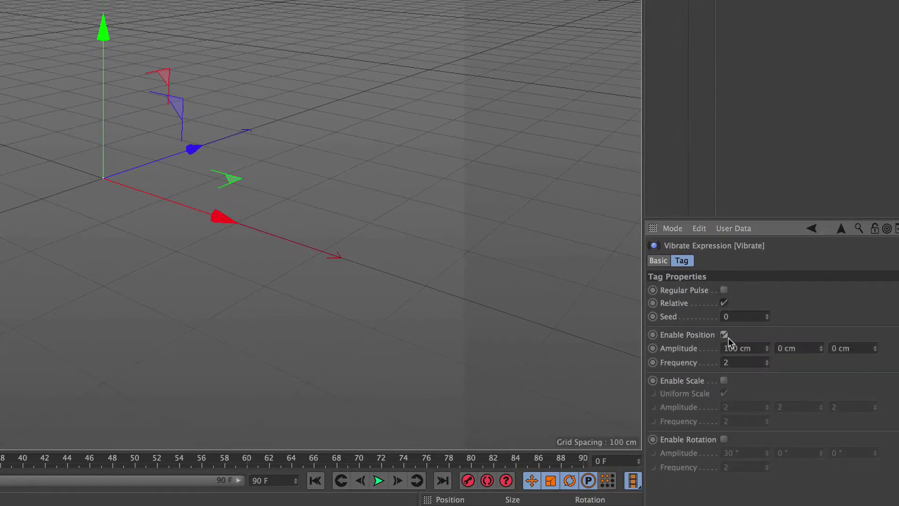
{"action": "left_click", "coordinate": [729, 346]}
{"action": "type", "text": "8"}
{"action": "key", "text": "Tab"}
Lower vibration frequency to 0.75 and extend the animation and preview range to 3000 frames
{"action": "left_click_drag", "start_coordinate": [766, 367], "coordinate": [766, 367]}
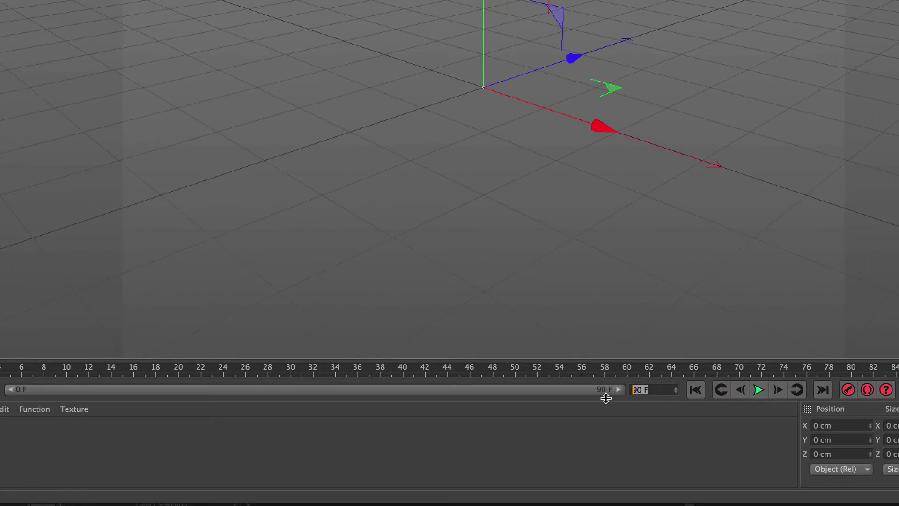
{"action": "type", "text": "3000"}
{"action": "key", "text": "Return"}
{"action": "left_click_drag", "start_coordinate": [47, 391], "coordinate": [623, 389]}
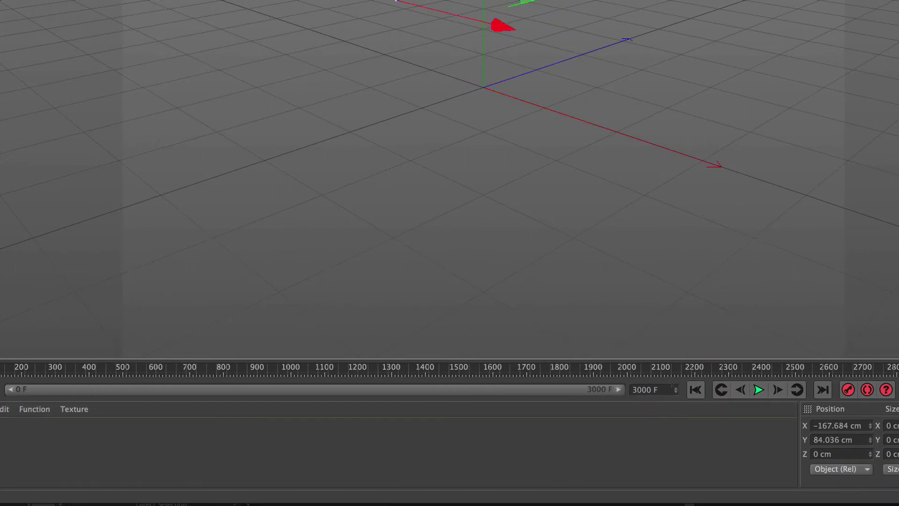
Play the animation to watch the null wander, then stop and rewind to frame 0
{"action": "left_click", "coordinate": [758, 389]}
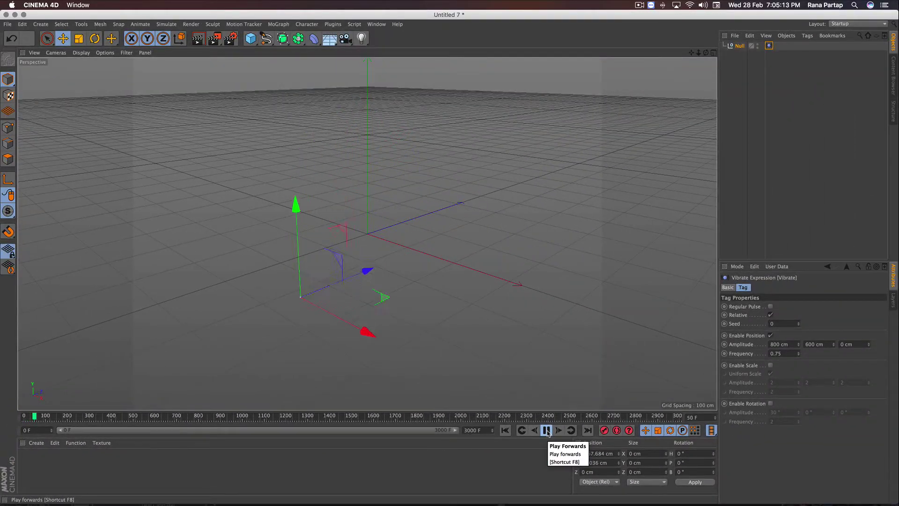
{"action": "left_click", "coordinate": [546, 430]}
{"action": "left_click", "coordinate": [505, 430]}
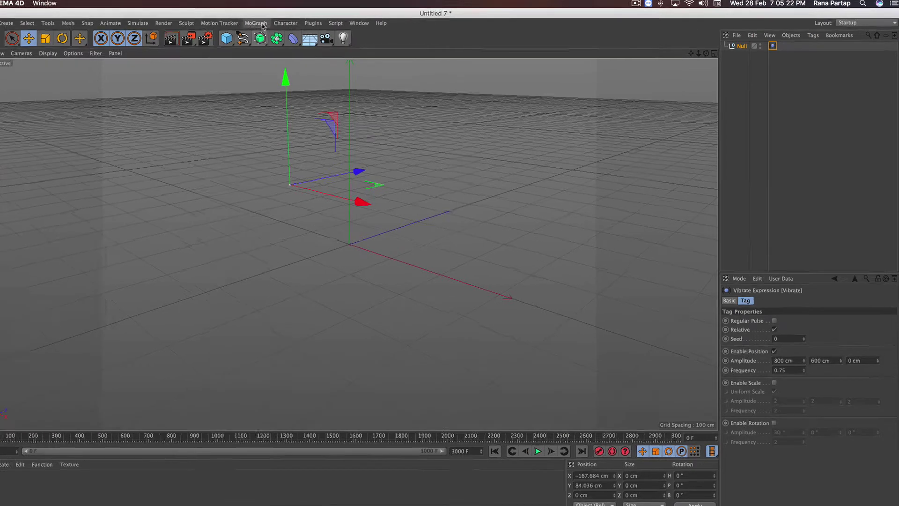
Add a MoGraph Tracer linked to the Null and preview its traced path
{"action": "left_click", "coordinate": [278, 24]}
{"action": "left_click", "coordinate": [295, 127]}
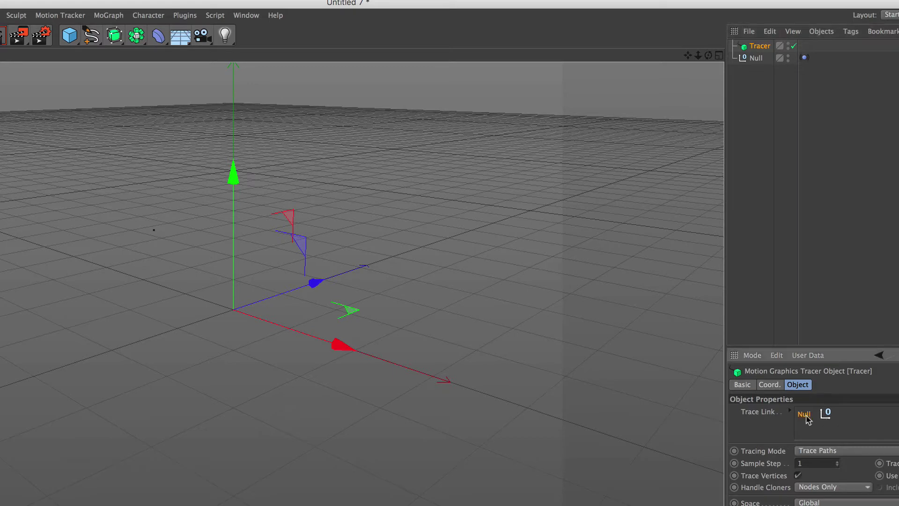
{"action": "left_click_drag", "start_coordinate": [755, 58], "coordinate": [807, 354]}
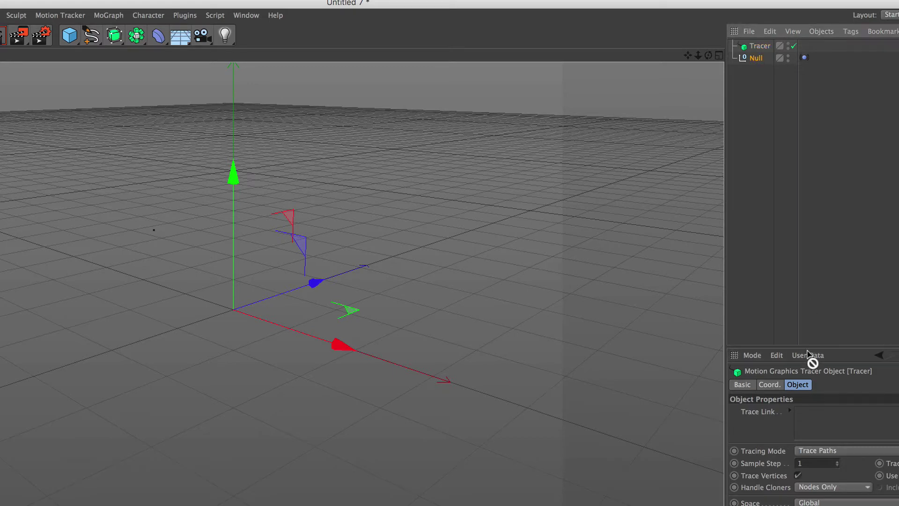
{"action": "left_click_drag", "start_coordinate": [812, 417], "coordinate": [813, 418]}
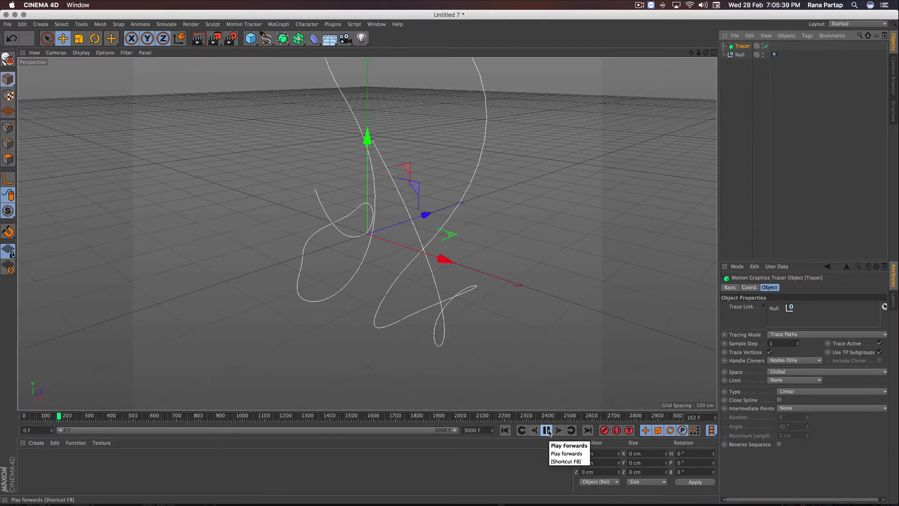
{"action": "left_click", "coordinate": [547, 430]}
{"action": "left_click", "coordinate": [505, 430]}
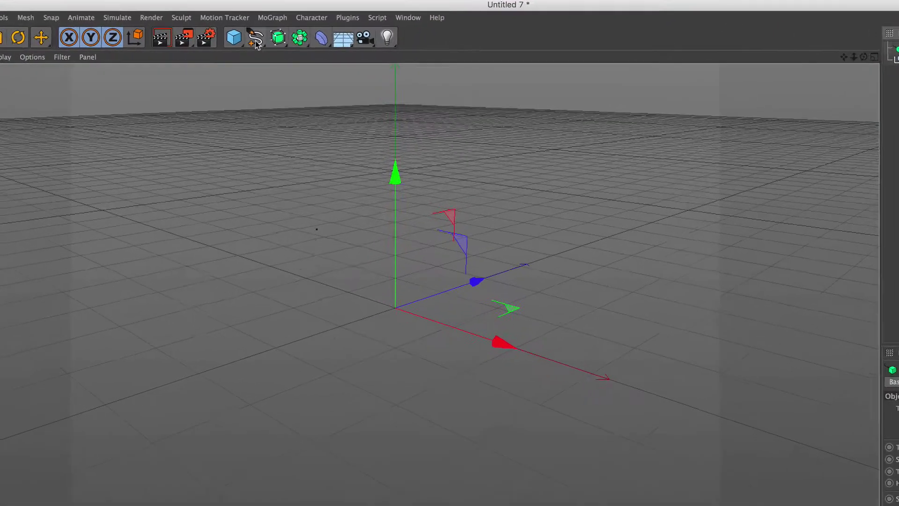
Create a Circle spline with a 3 cm radius
{"action": "left_click", "coordinate": [266, 38]}
{"action": "left_click", "coordinate": [373, 100]}
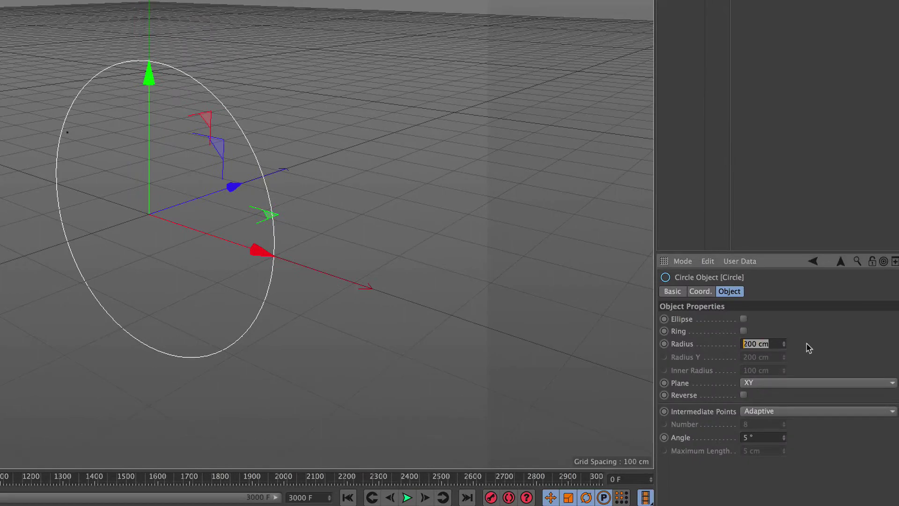
{"action": "type", "text": "3"}
{"action": "key", "text": "Return"}
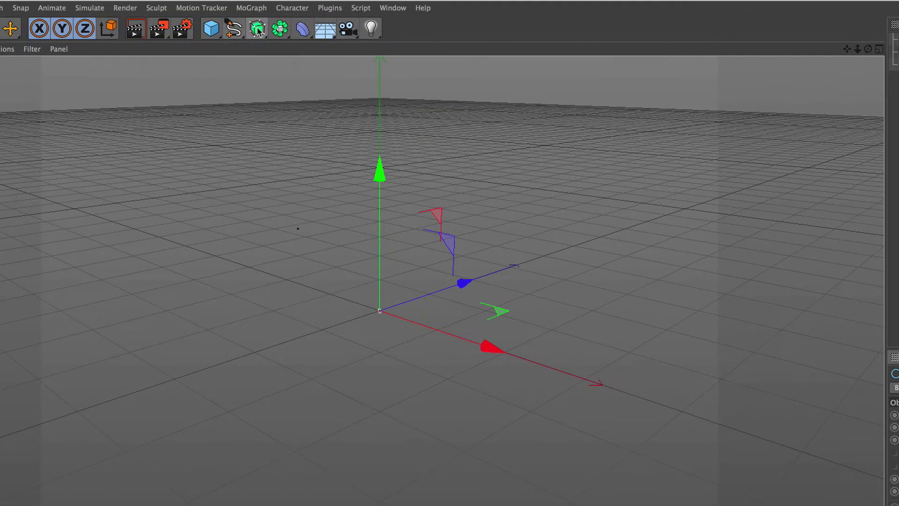
Add a Sweep using the Circle as profile and the Tracer as path, and preview it
{"action": "left_click", "coordinate": [257, 28]}
{"action": "left_click", "coordinate": [315, 92]}
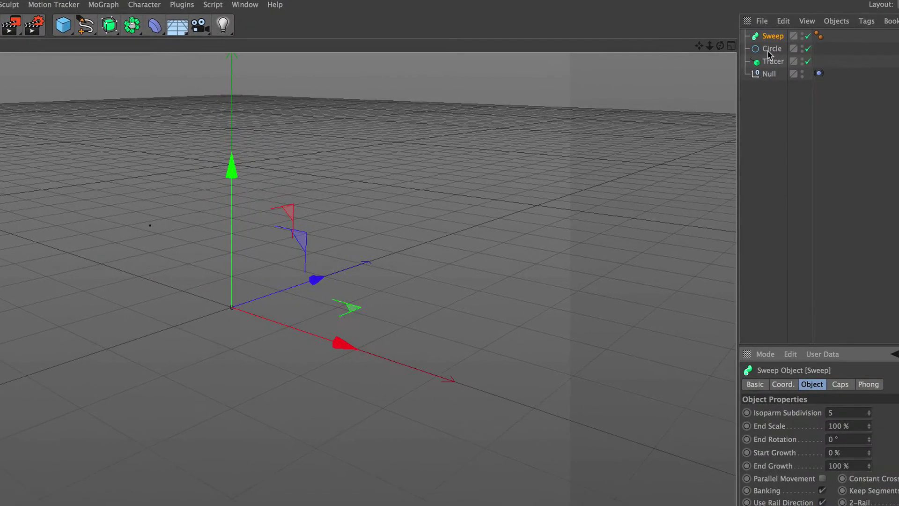
{"action": "left_click_drag", "start_coordinate": [768, 50], "coordinate": [772, 37]}
{"action": "left_click", "coordinate": [773, 60]}
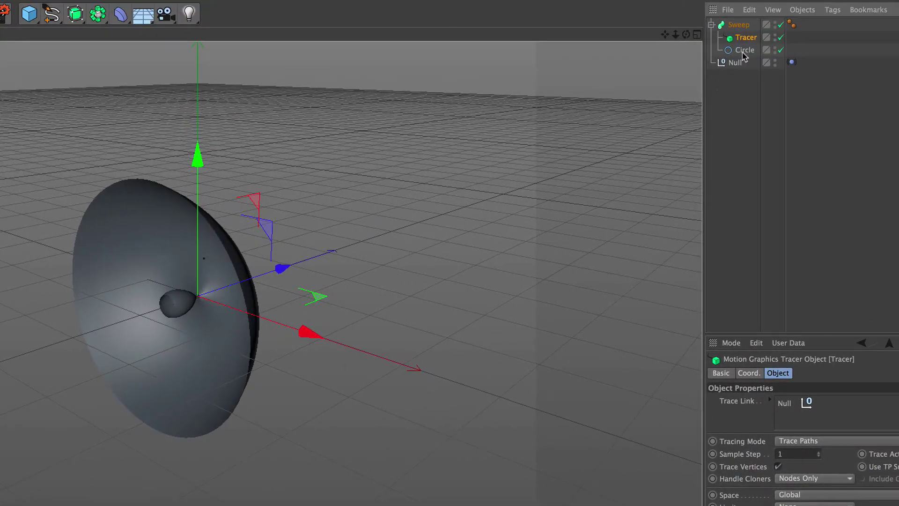
{"action": "left_click_drag", "start_coordinate": [743, 37], "coordinate": [745, 55]}
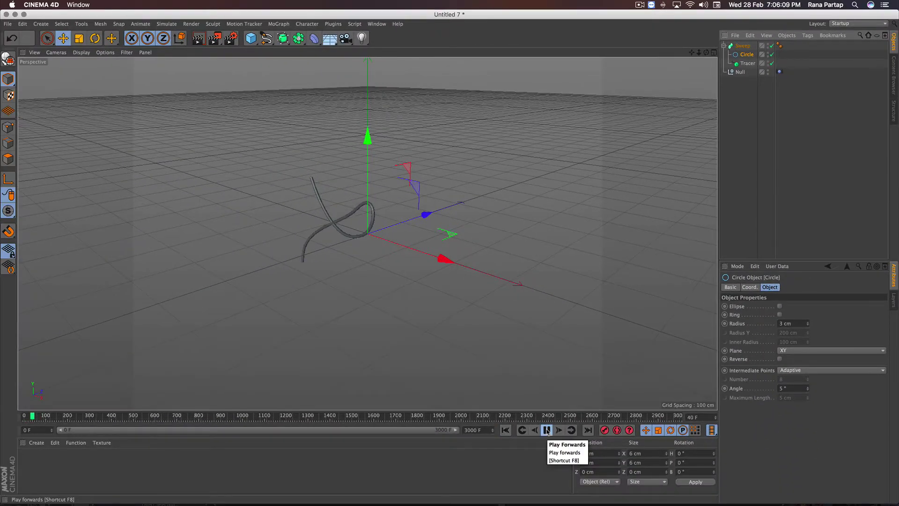
{"action": "left_click", "coordinate": [546, 429]}
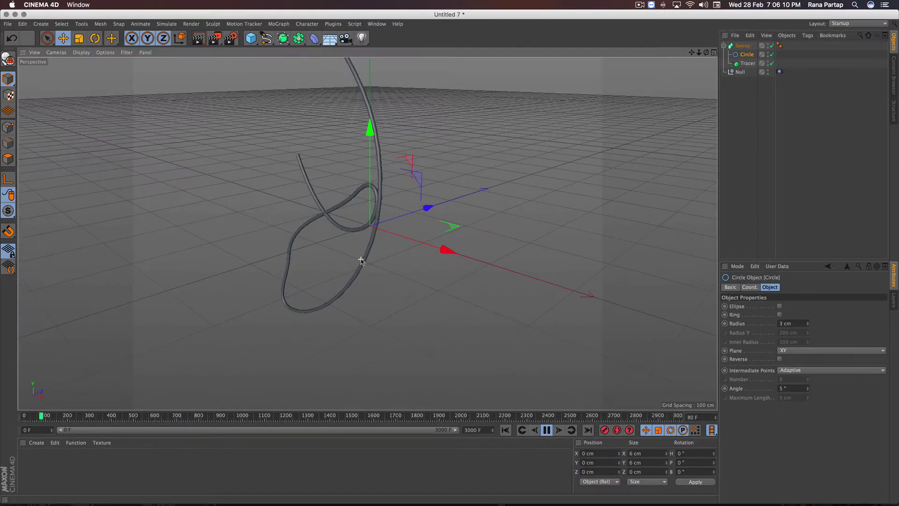
{"action": "left_click", "coordinate": [546, 430]}
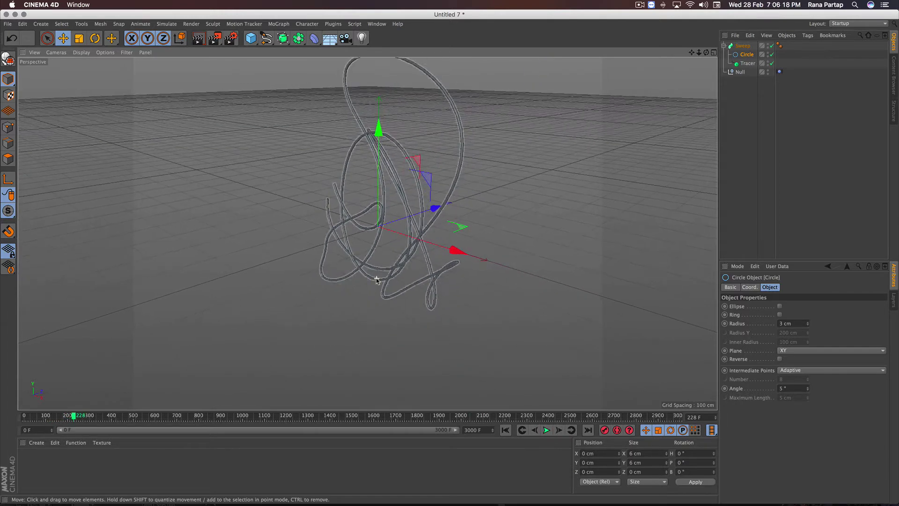
Limit the Tracer trail to the last 40 frames, counted from its end
{"action": "left_click", "coordinate": [738, 59]}
{"action": "left_click", "coordinate": [778, 359]}
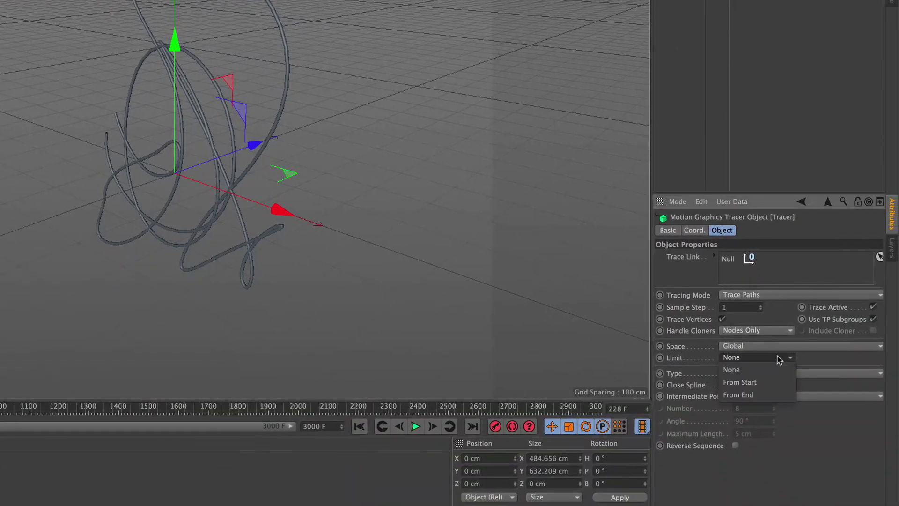
{"action": "left_click", "coordinate": [753, 395]}
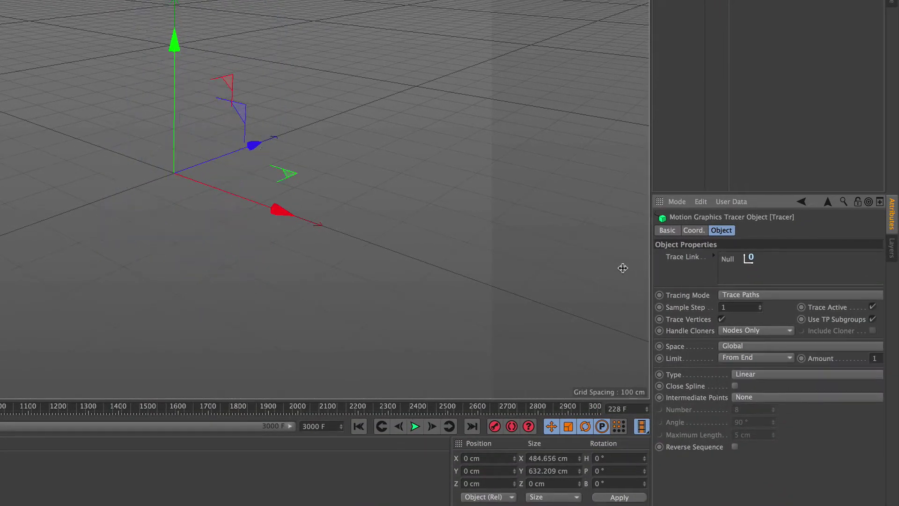
{"action": "left_click_drag", "start_coordinate": [650, 270], "coordinate": [619, 268]}
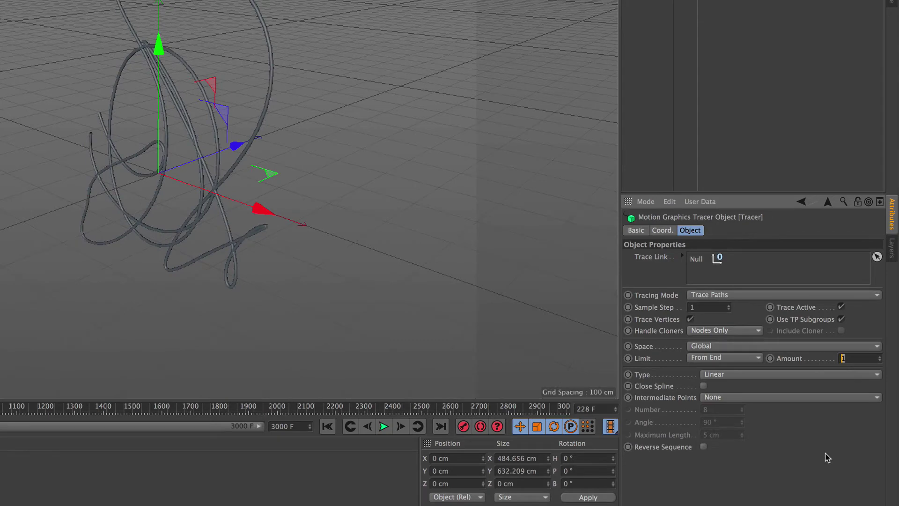
{"action": "type", "text": "0"}
{"action": "left_click", "coordinate": [482, 430]}
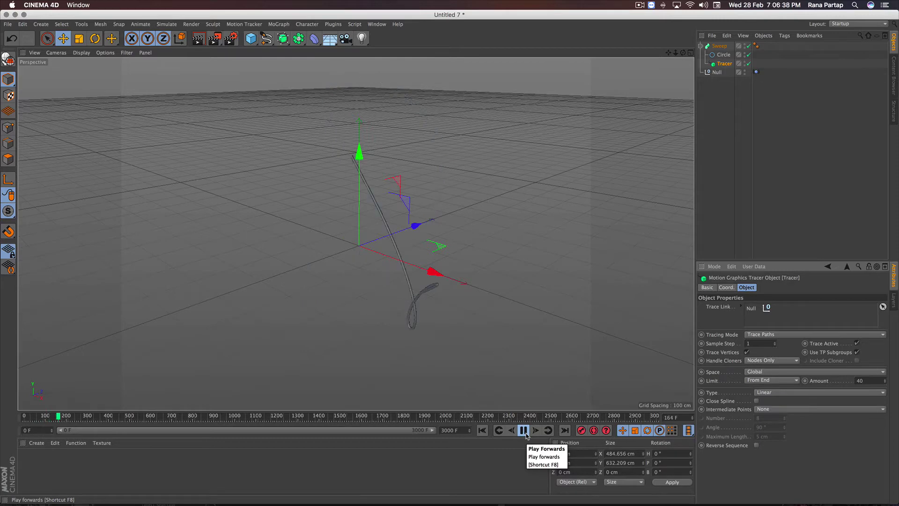
{"action": "left_click", "coordinate": [523, 429]}
{"action": "scroll", "coordinate": [331, 150], "scroll_direction": "up", "scroll_amount": 2}
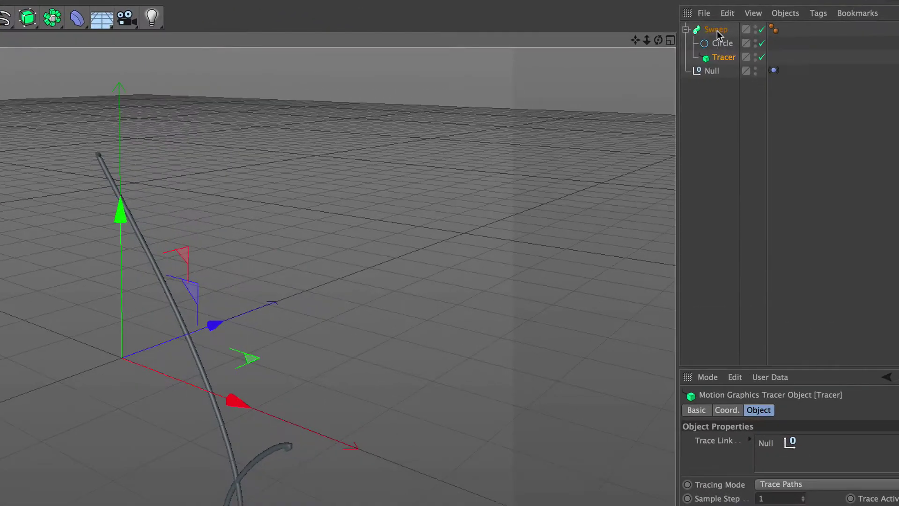
Taper the Sweep tube's tail with its scale curve and replay from the start
{"action": "left_click", "coordinate": [715, 30]}
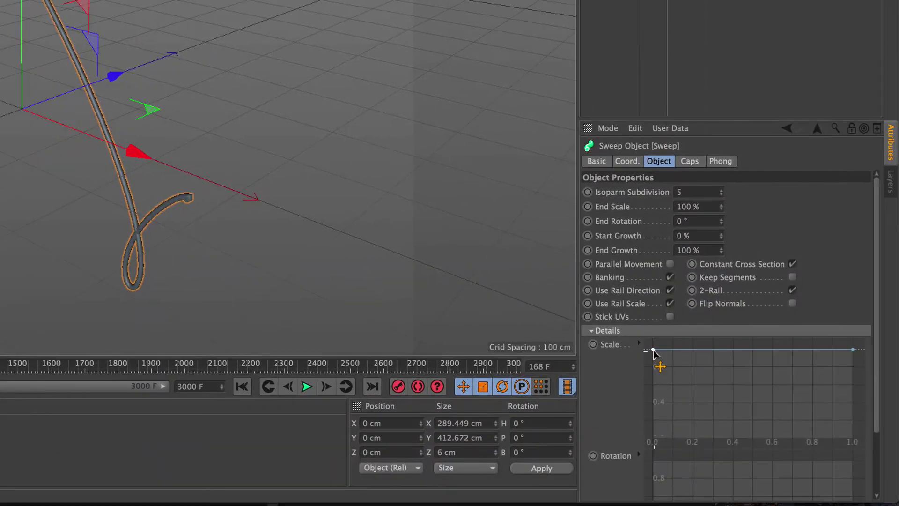
{"action": "left_click_drag", "start_coordinate": [653, 349], "coordinate": [653, 441]}
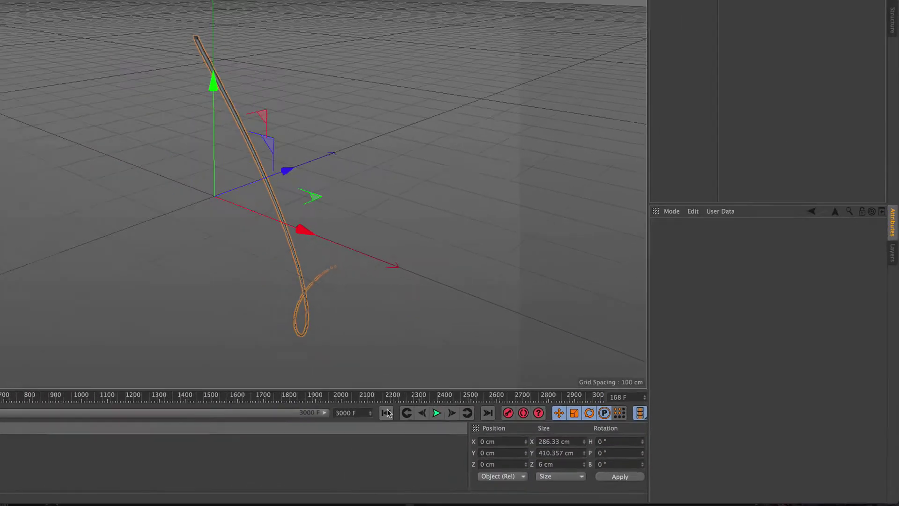
{"action": "left_click", "coordinate": [387, 413]}
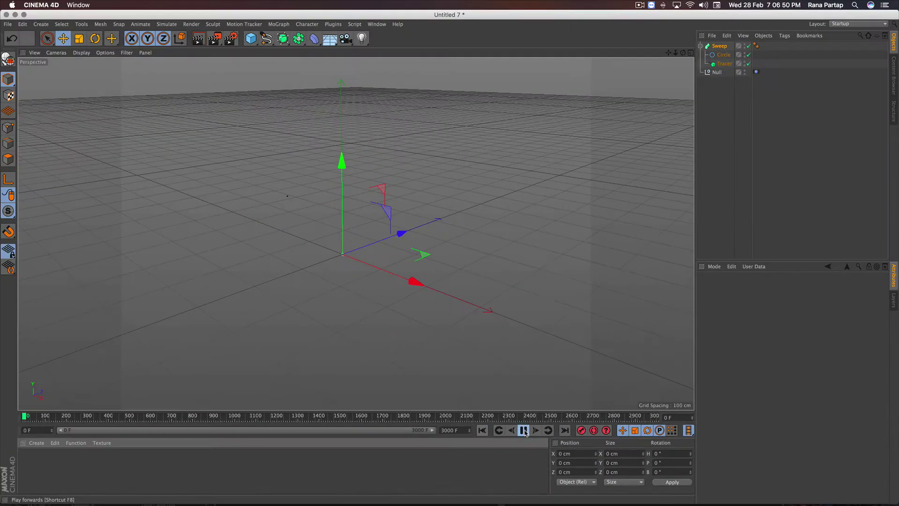
{"action": "left_click", "coordinate": [525, 430]}
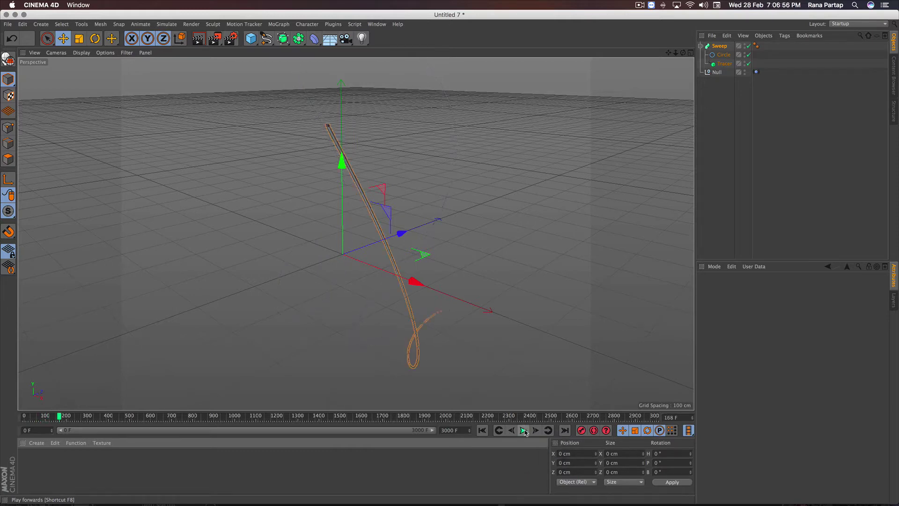
Add a Sphere with a 10 cm radius
{"action": "left_click", "coordinate": [251, 39]}
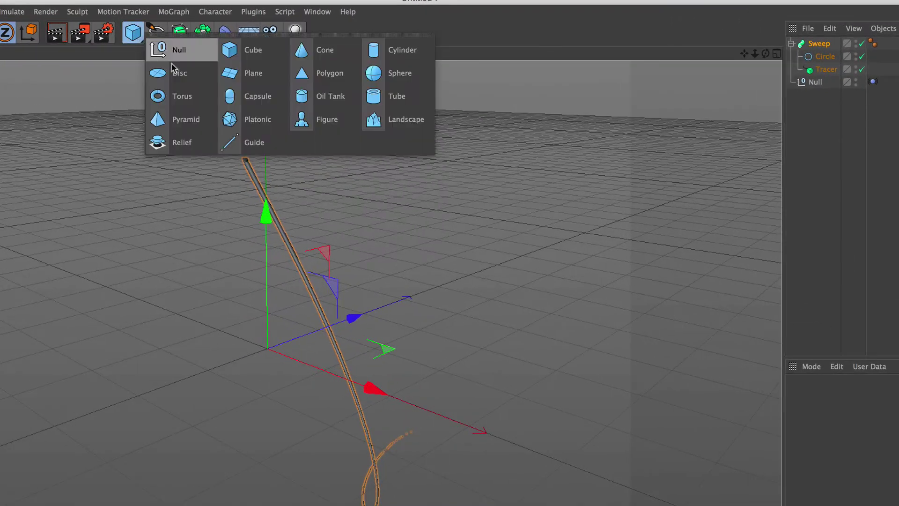
{"action": "left_click", "coordinate": [398, 73]}
{"action": "left_click_drag", "start_coordinate": [324, 373], "coordinate": [271, 368]}
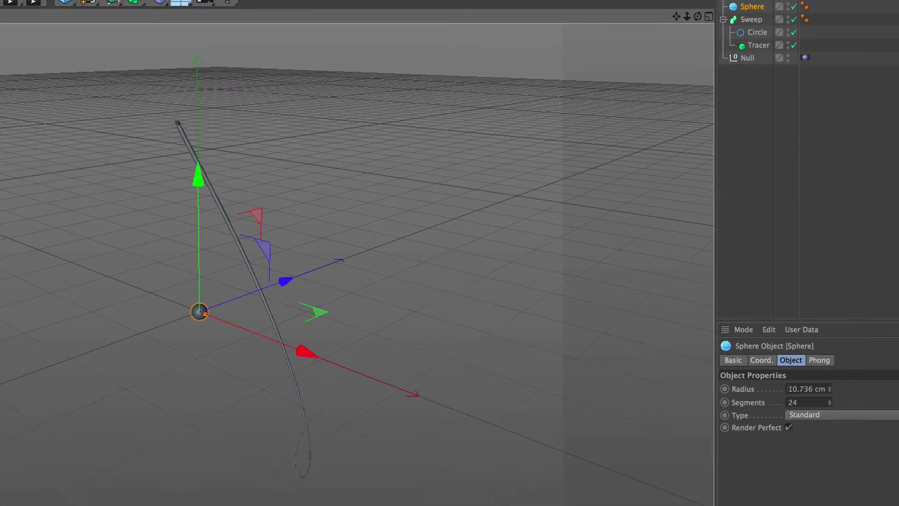
{"action": "left_click", "coordinate": [747, 356]}
{"action": "type", "text": "10"}
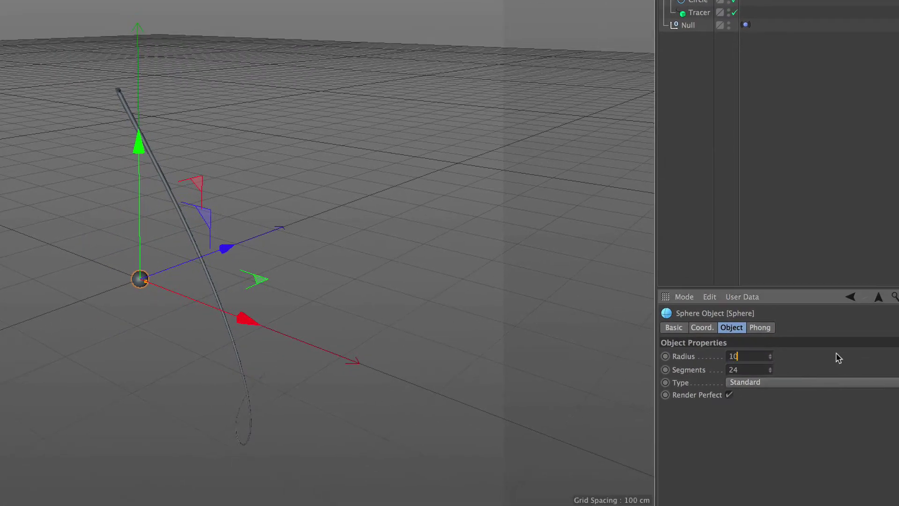
{"action": "key", "text": "Return"}
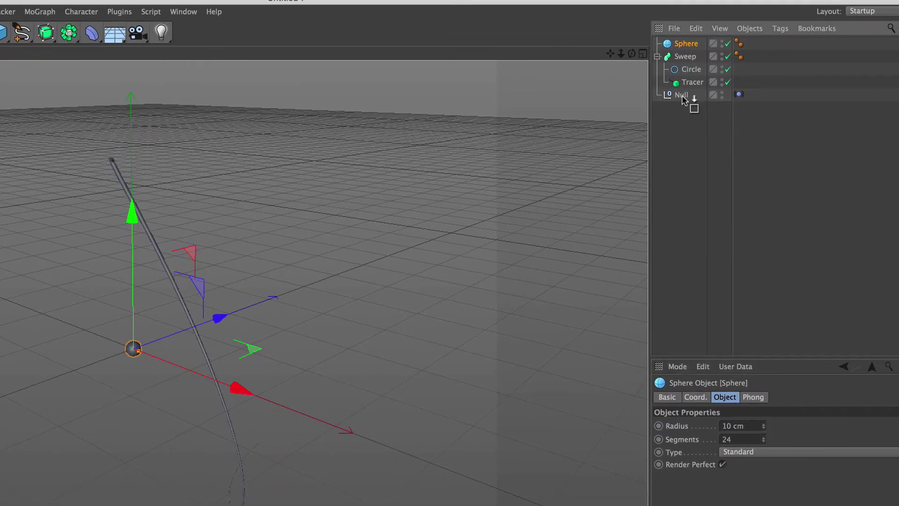
Parent the sphere under the Null and set its X and Y position to 0 cm
{"action": "left_click_drag", "start_coordinate": [683, 98], "coordinate": [682, 96]}
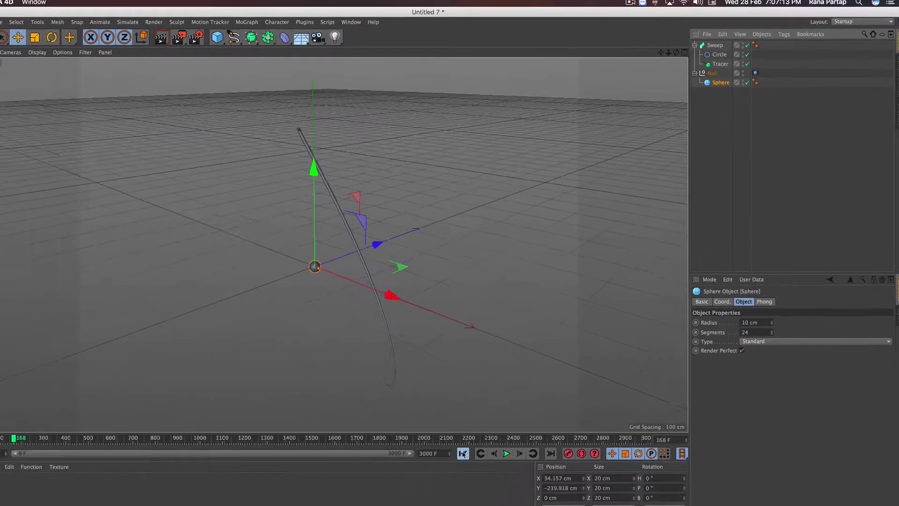
{"action": "left_click", "coordinate": [481, 429]}
{"action": "left_click", "coordinate": [522, 430]}
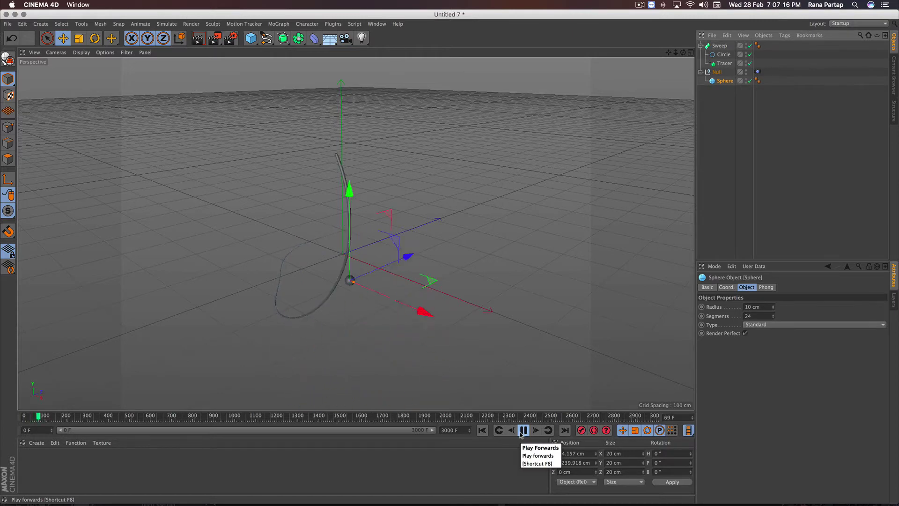
{"action": "left_click", "coordinate": [523, 430]}
{"action": "mouse_move", "coordinate": [427, 295]}
{"action": "left_mouse_down", "text": "alt"}
{"action": "mouse_move", "coordinate": [490, 270]}
{"action": "mouse_move", "coordinate": [495, 244]}
{"action": "left_mouse_up", "text": "alt"}
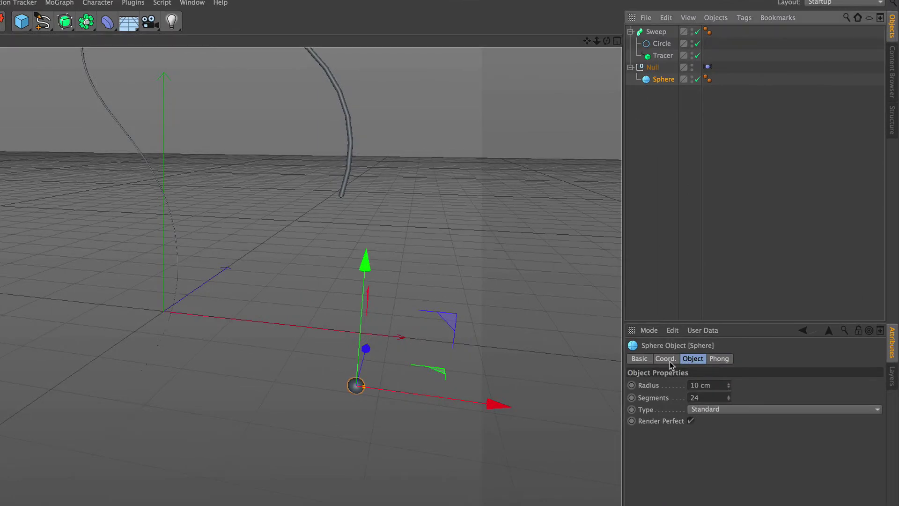
{"action": "left_click", "coordinate": [666, 358]}
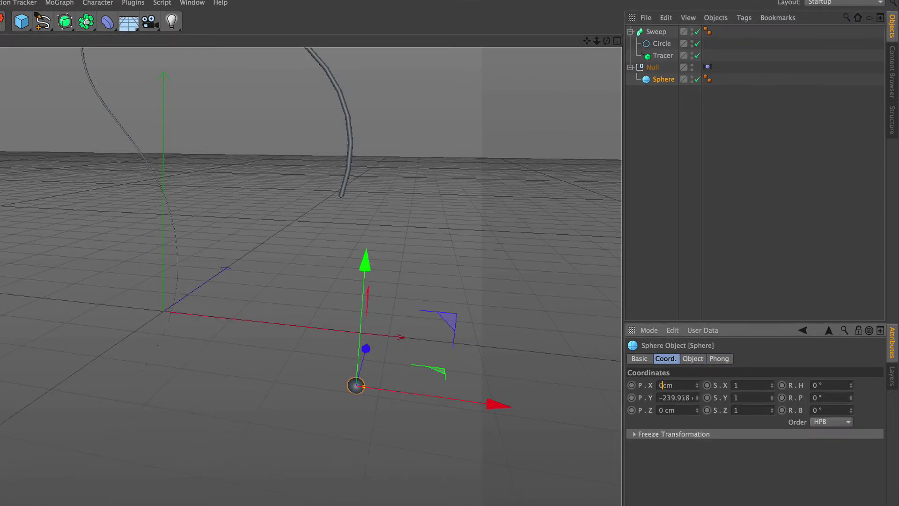
{"action": "key", "text": "Tab"}
{"action": "key", "text": "Return"}
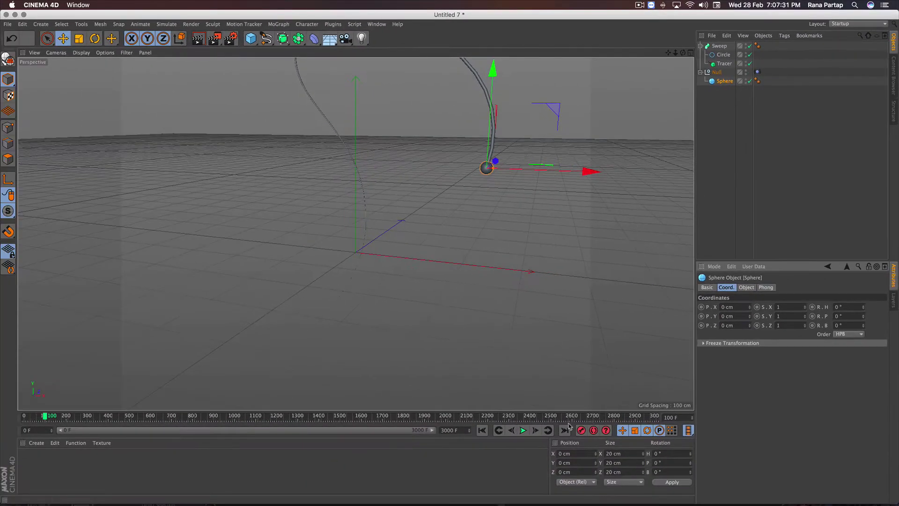
Replay the animation from frame 0 to watch the sphere-tipped trail
{"action": "left_click", "coordinate": [482, 430]}
{"action": "left_click", "coordinate": [524, 430]}
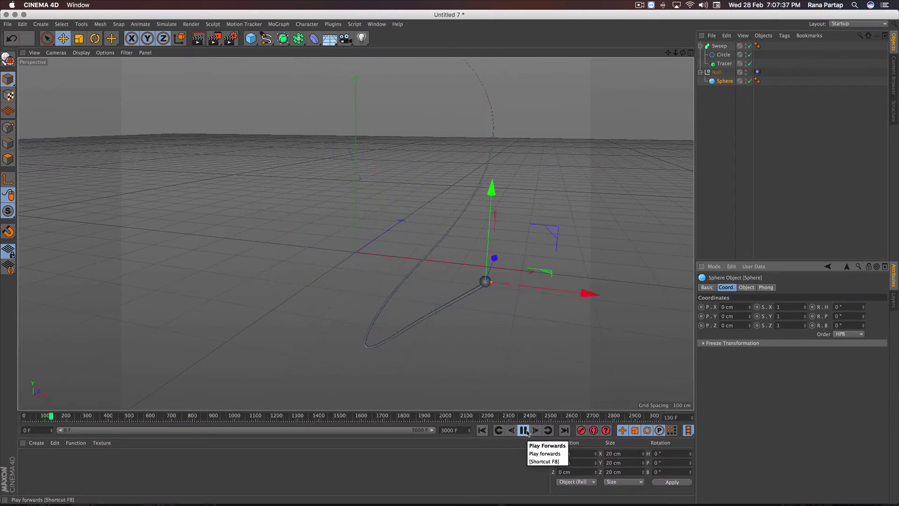
{"action": "left_click", "coordinate": [524, 430]}
Change the Null's Vibrate Y amplitude from 600 cm to 500 cm
{"action": "left_click", "coordinate": [754, 71]}
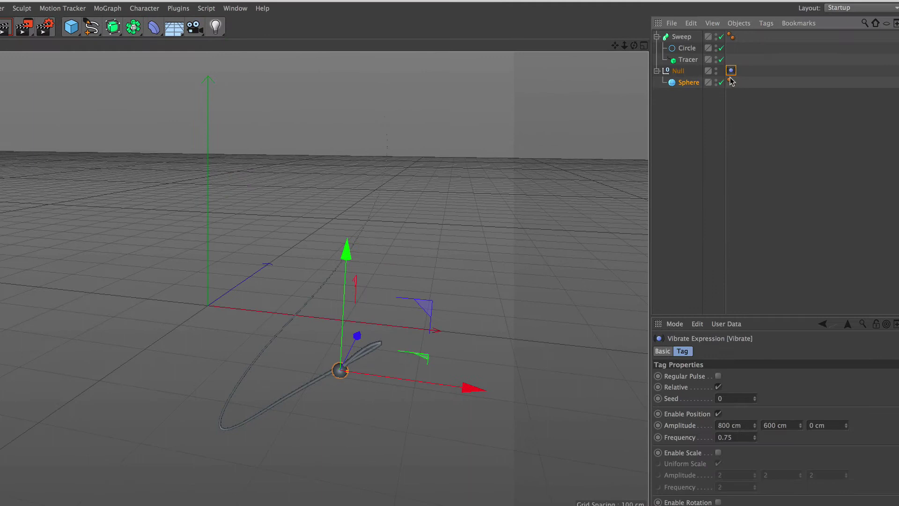
{"action": "left_click", "coordinate": [760, 426]}
{"action": "type", "text": "500"}
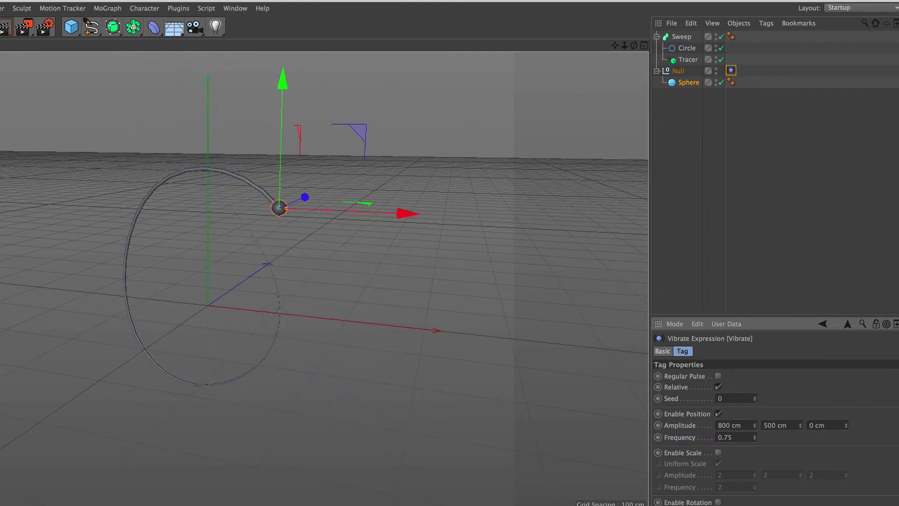
{"action": "mouse_move", "coordinate": [236, 375]}
{"action": "left_mouse_down", "text": "alt"}
{"action": "mouse_move", "coordinate": [271, 371]}
{"action": "mouse_move", "coordinate": [274, 317]}
{"action": "left_mouse_up", "text": "alt"}
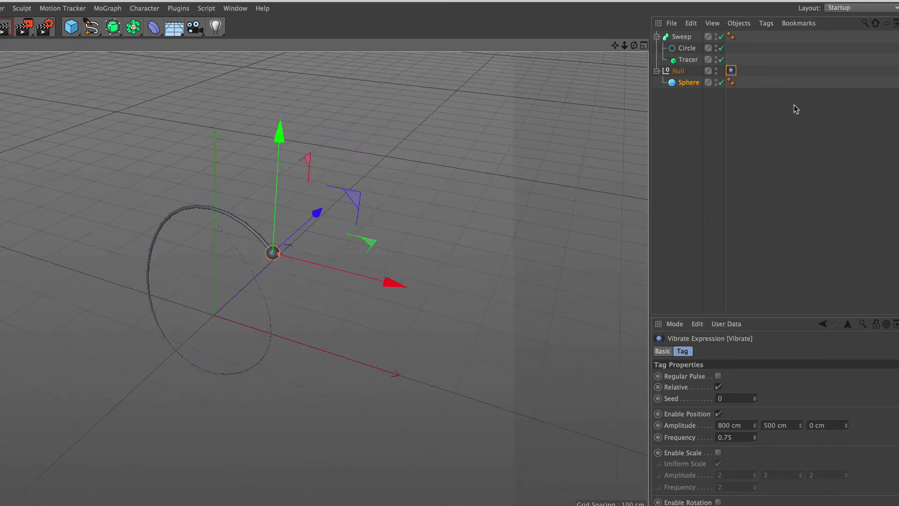
Group the Sweep and the Null under a new Null
{"action": "left_click", "coordinate": [657, 71]}
{"action": "left_click", "coordinate": [656, 37]}
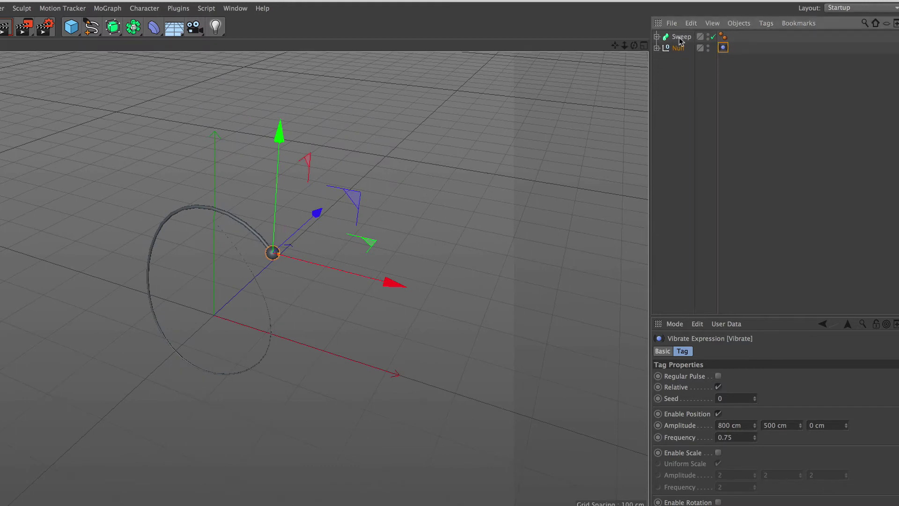
{"action": "left_click", "coordinate": [675, 37]}
{"action": "left_click", "coordinate": [680, 47], "text": "shift"}
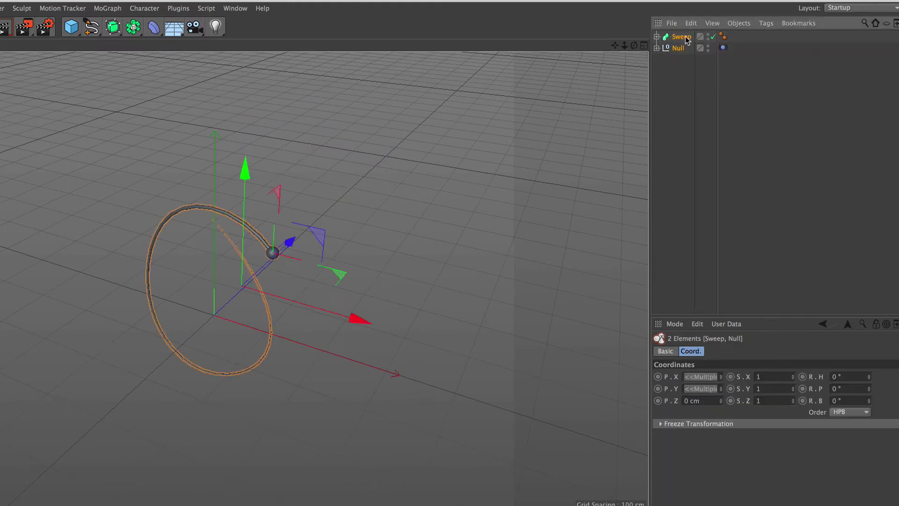
{"action": "right_click", "coordinate": [686, 39]}
{"action": "left_click", "coordinate": [721, 356]}
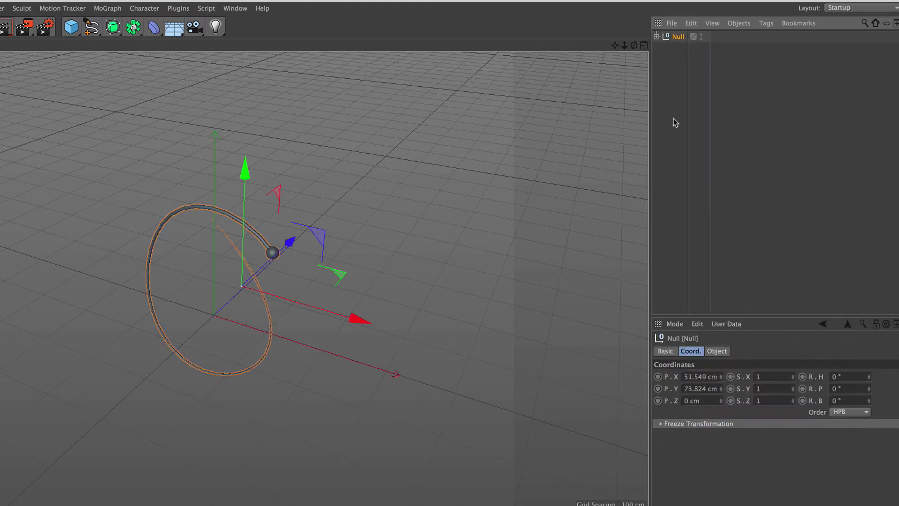
Add a MoGraph Cloner and place the grouped Null inside it
{"action": "left_click", "coordinate": [120, 10]}
{"action": "left_click", "coordinate": [122, 95]}
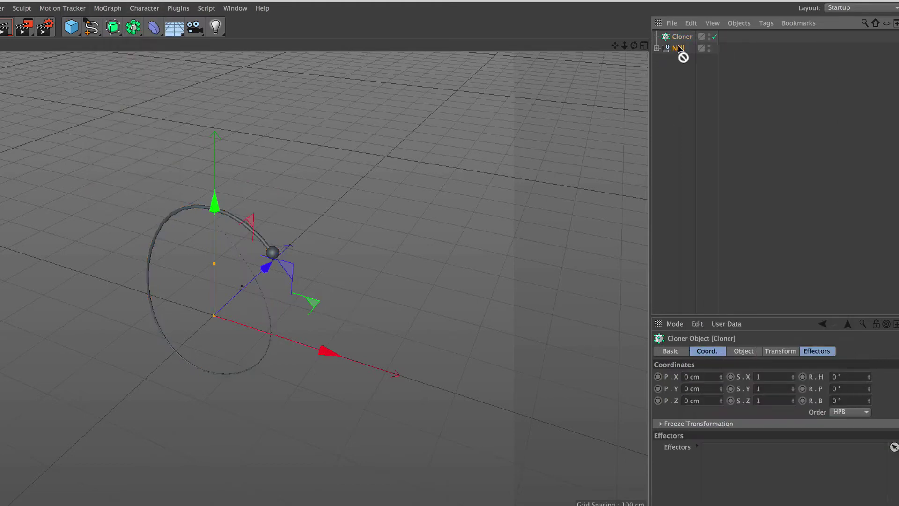
{"action": "left_click_drag", "start_coordinate": [678, 49], "coordinate": [682, 37]}
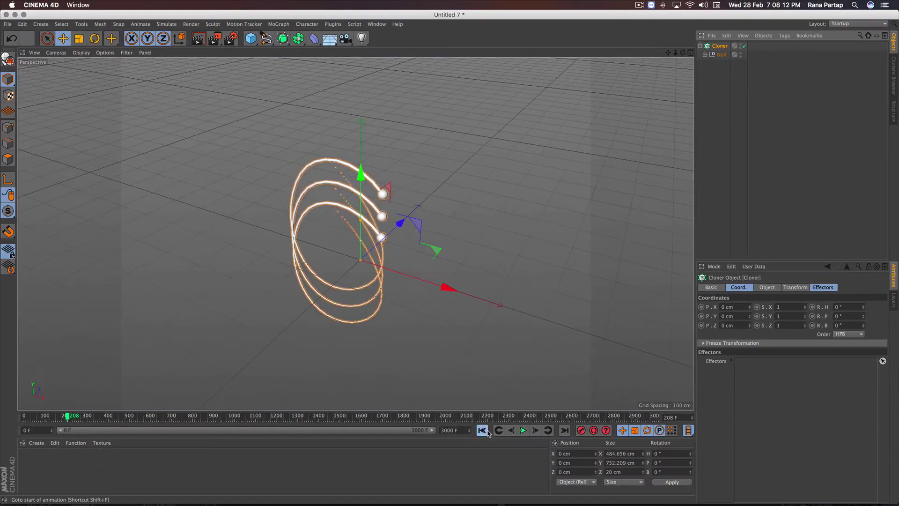
Preview the clones and raise the Cloner count from 3 to 6
{"action": "left_click", "coordinate": [482, 430]}
{"action": "left_click", "coordinate": [523, 429]}
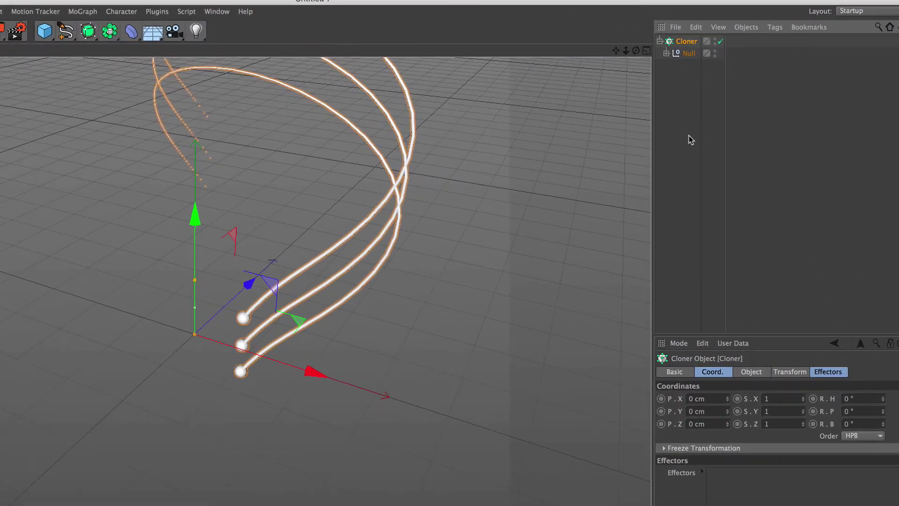
{"action": "left_click", "coordinate": [751, 372]}
{"action": "left_click_drag", "start_coordinate": [744, 453], "coordinate": [751, 452]}
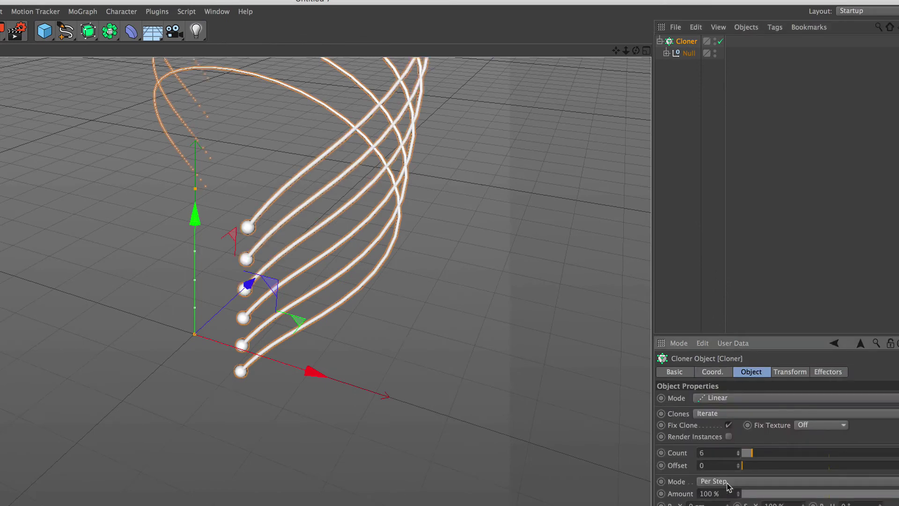
Replay the six-clone animation from the start, then stop it
{"action": "left_click", "coordinate": [482, 430]}
{"action": "left_click", "coordinate": [523, 430]}
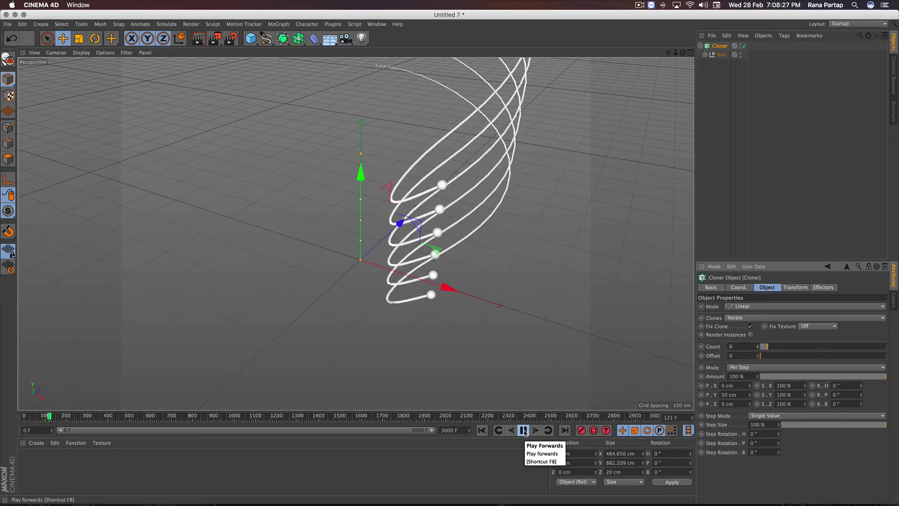
{"action": "left_click", "coordinate": [523, 429]}
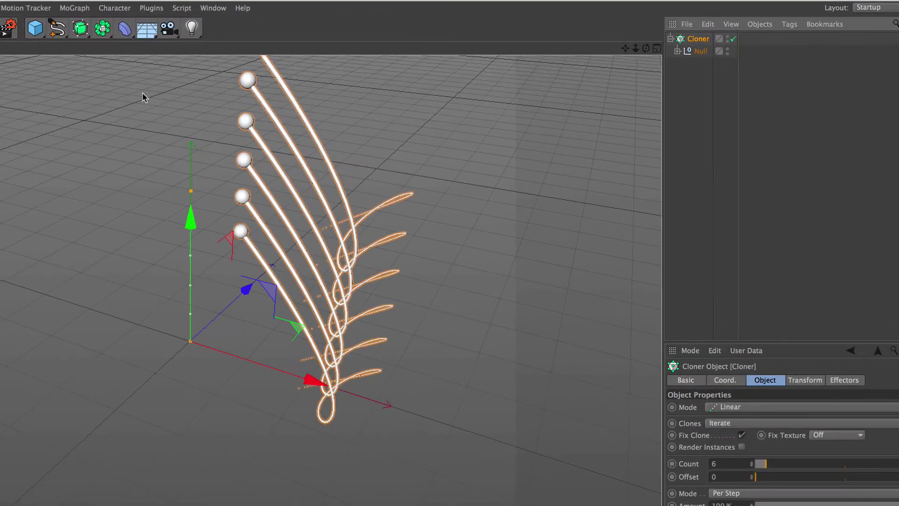
{"action": "left_click", "coordinate": [75, 8]}
{"action": "mouse_move", "coordinate": [98, 26]}
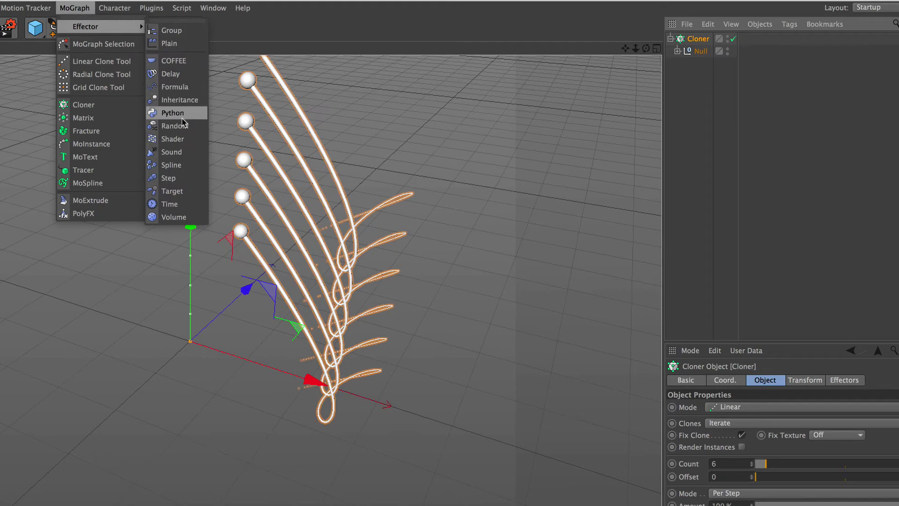
Add a Random effector to the clones and preview the result
{"action": "left_click", "coordinate": [175, 126]}
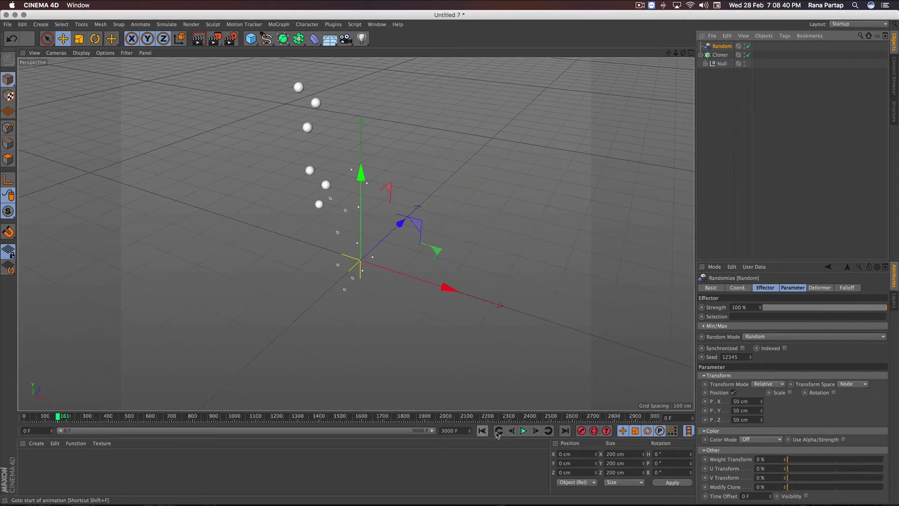
{"action": "left_click", "coordinate": [524, 431]}
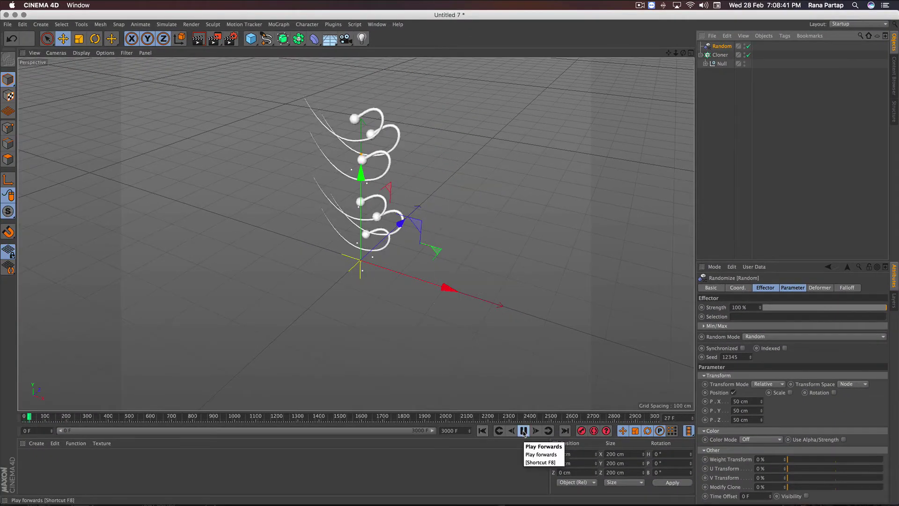
{"action": "left_click", "coordinate": [524, 431]}
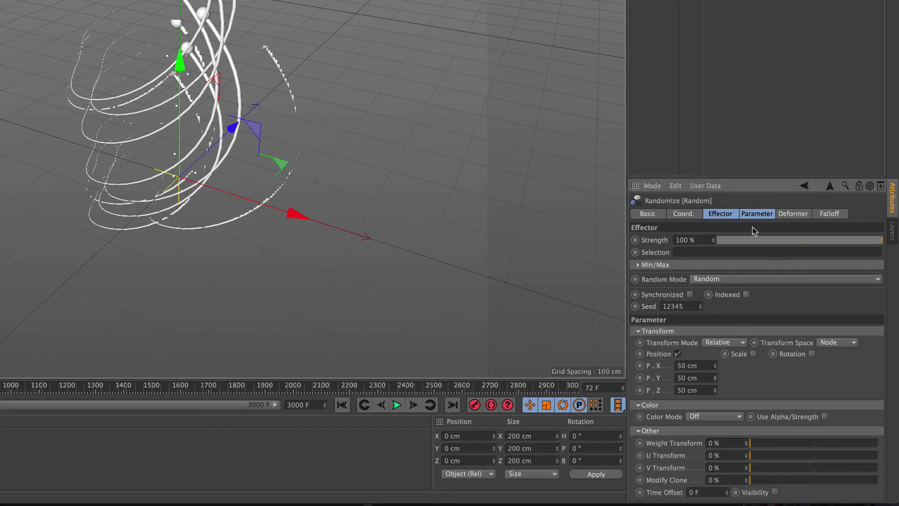
Switch the Random effector from position to rotation with 90° pitch, then preview
{"action": "left_click", "coordinate": [767, 216]}
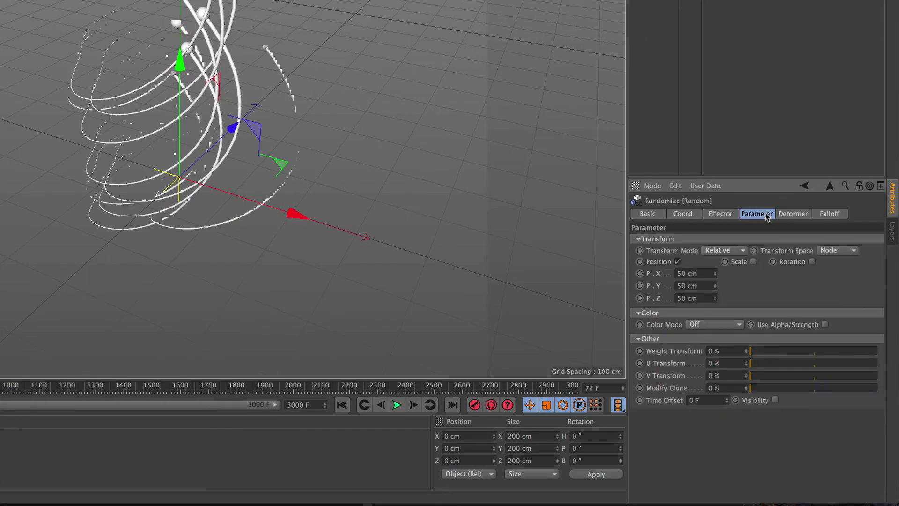
{"action": "left_click", "coordinate": [678, 262]}
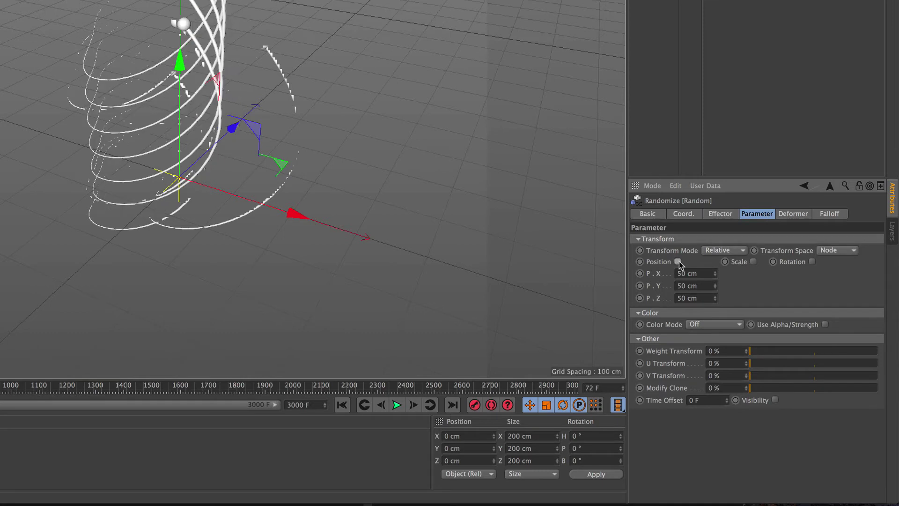
{"action": "left_click", "coordinate": [784, 262]}
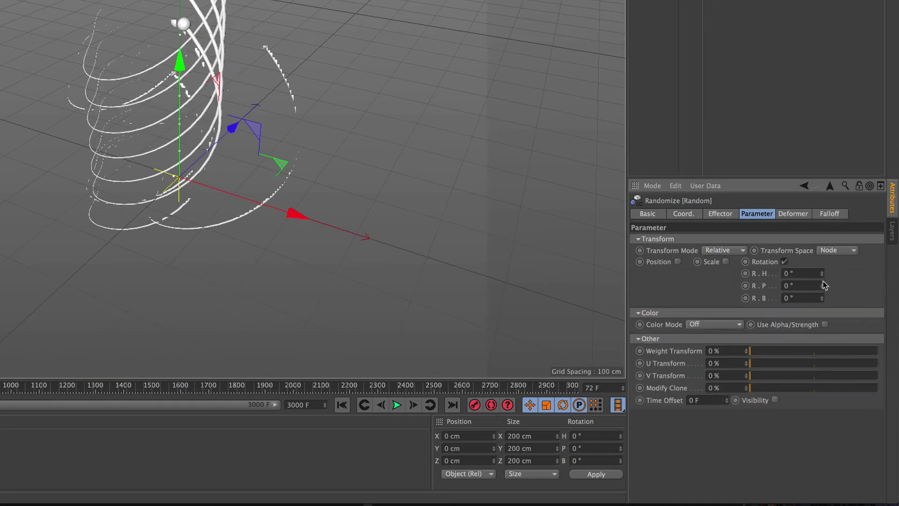
{"action": "left_click_drag", "start_coordinate": [821, 286], "coordinate": [822, 253]}
{"action": "type", "text": "90"}
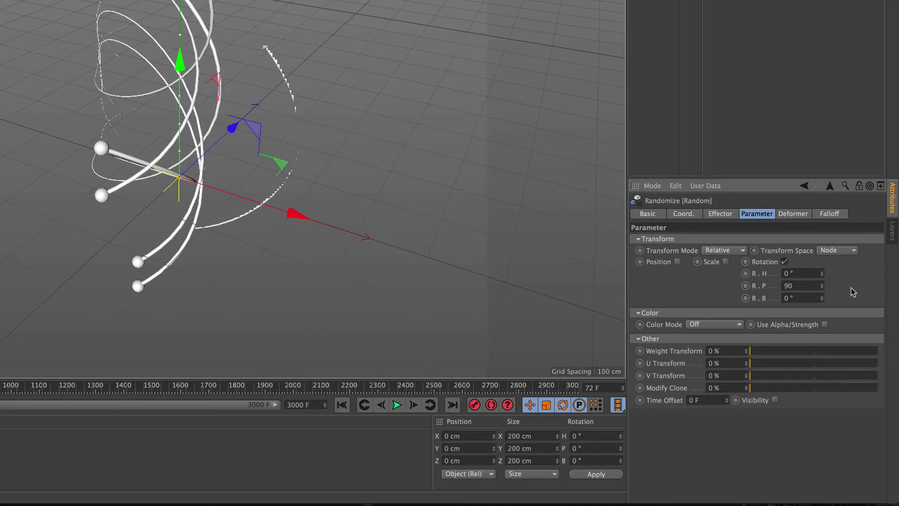
{"action": "left_click", "coordinate": [481, 430]}
{"action": "left_click", "coordinate": [523, 430]}
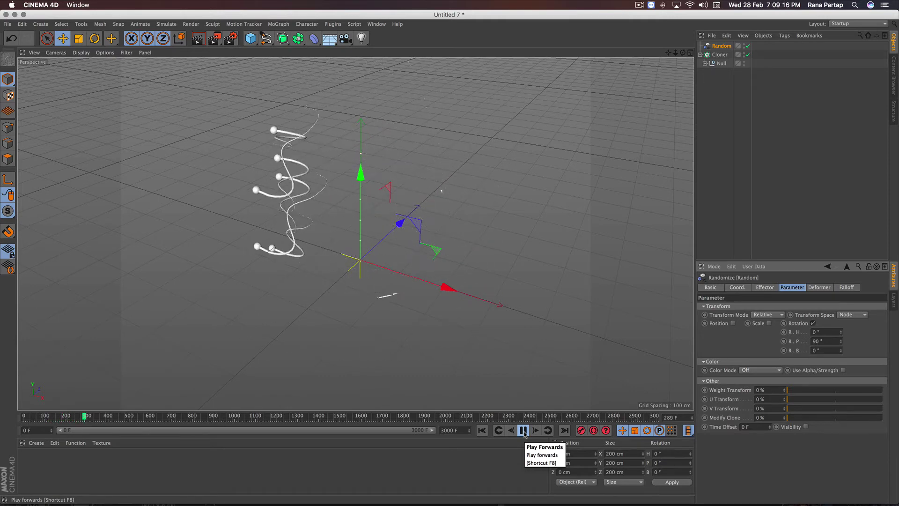
Create material Mat with a MoGraph Color Shader in its Color texture and apply it to the Cloner
{"action": "left_click", "coordinate": [523, 431]}
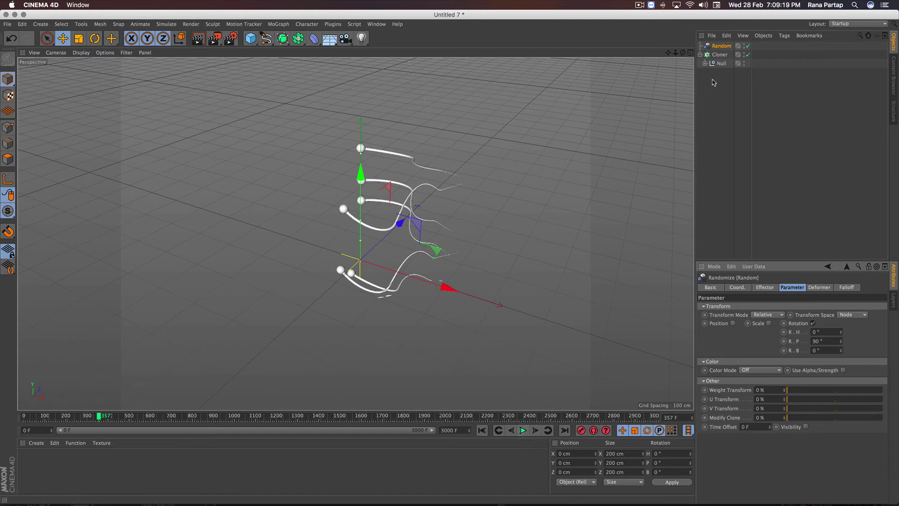
{"action": "left_click", "coordinate": [36, 443]}
{"action": "left_click", "coordinate": [59, 370]}
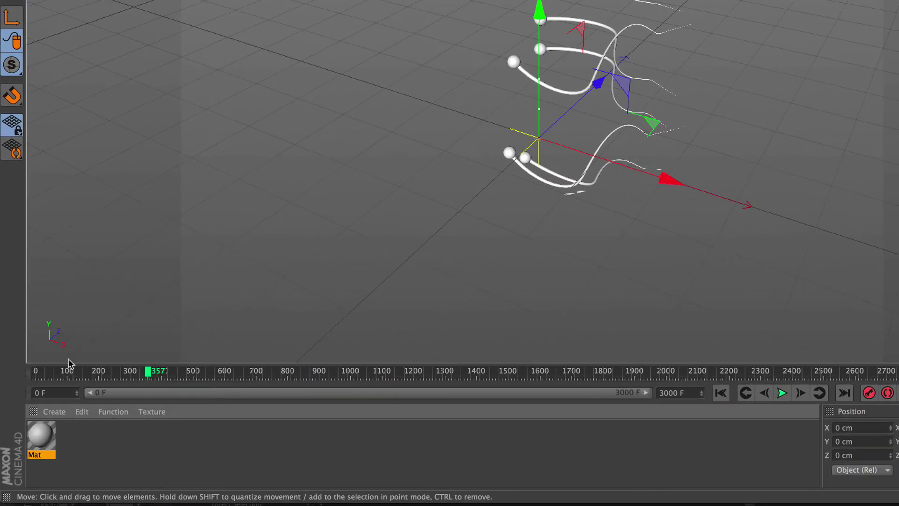
{"action": "double_click", "coordinate": [41, 437]}
{"action": "left_click", "coordinate": [367, 126]}
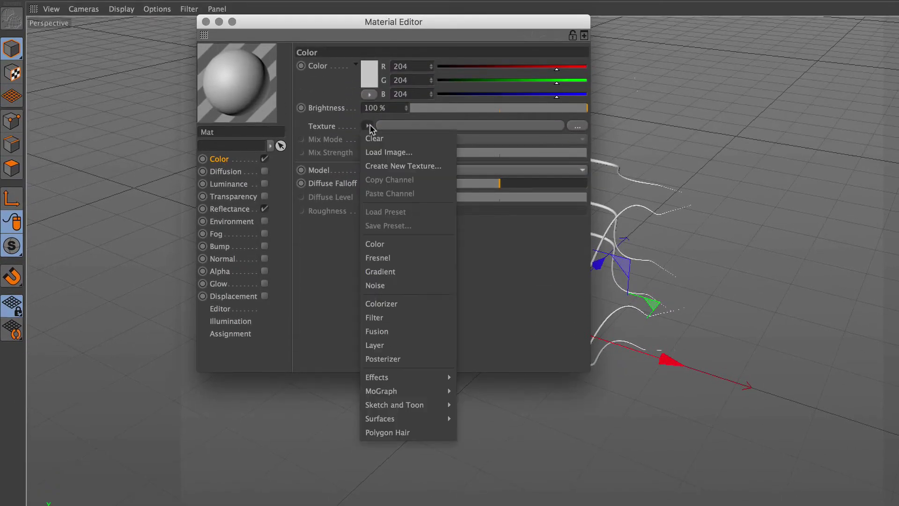
{"action": "left_click", "coordinate": [492, 415]}
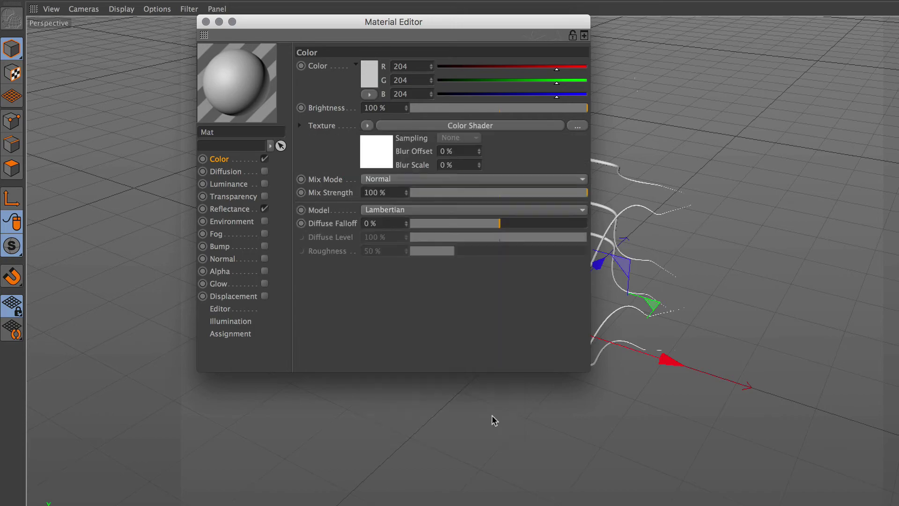
{"action": "left_click", "coordinate": [205, 22]}
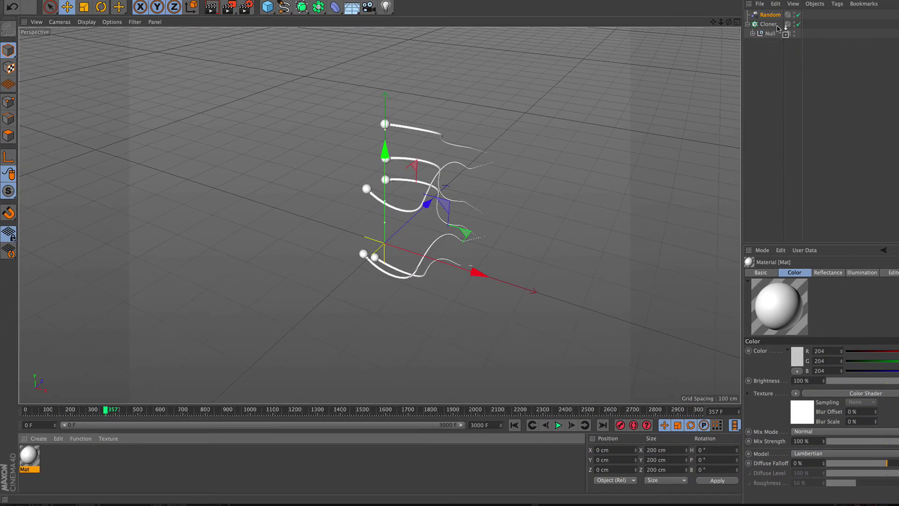
{"action": "left_click_drag", "start_coordinate": [777, 28], "coordinate": [788, 23]}
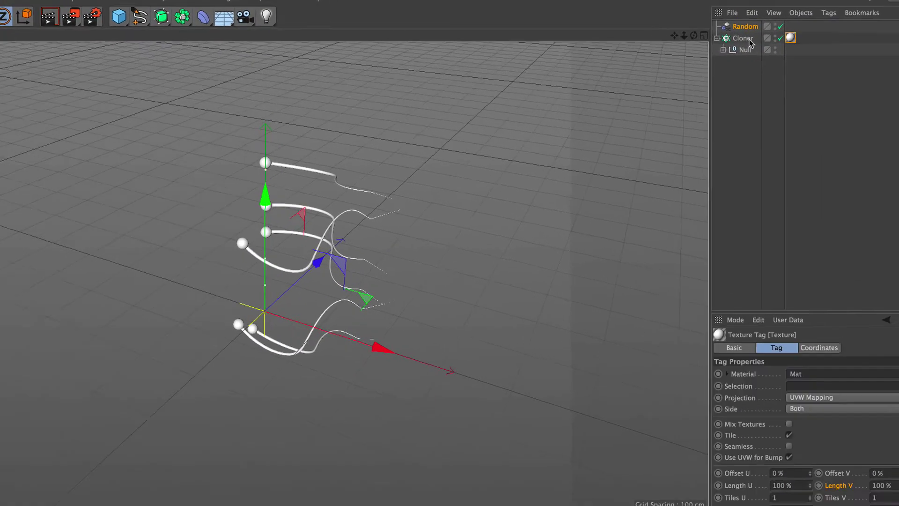
Set the Random effector's Color Mode to On so each clone gets a random colour
{"action": "left_click", "coordinate": [768, 15]}
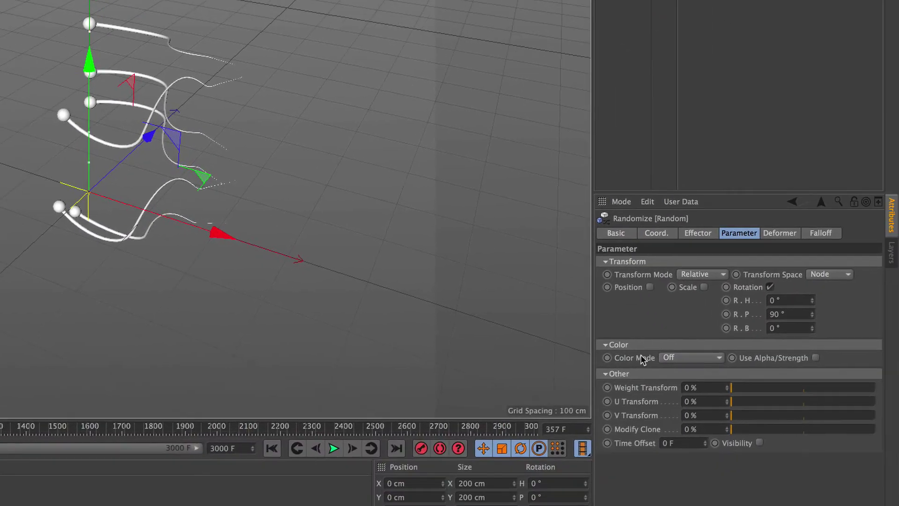
{"action": "left_click", "coordinate": [674, 357]}
{"action": "left_click", "coordinate": [693, 385]}
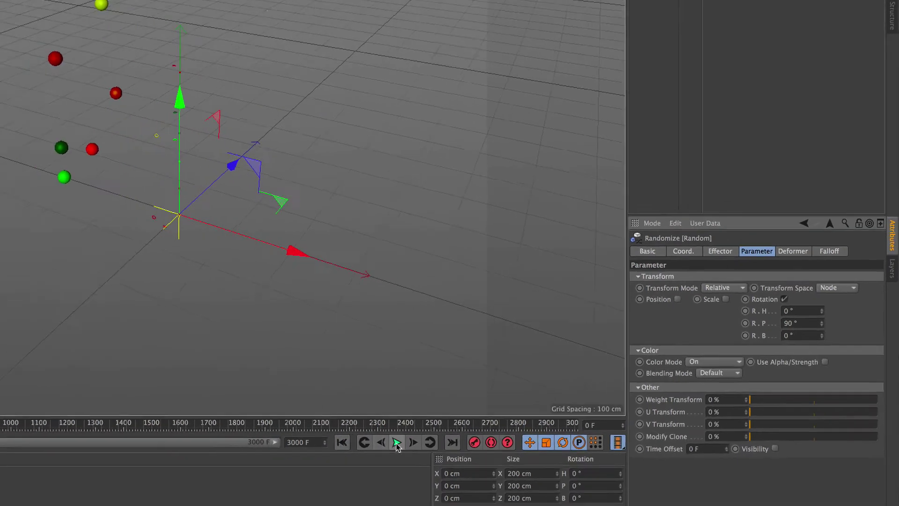
Play the animation and view the red, green and yellow trails from a lower angle
{"action": "left_click", "coordinate": [523, 433]}
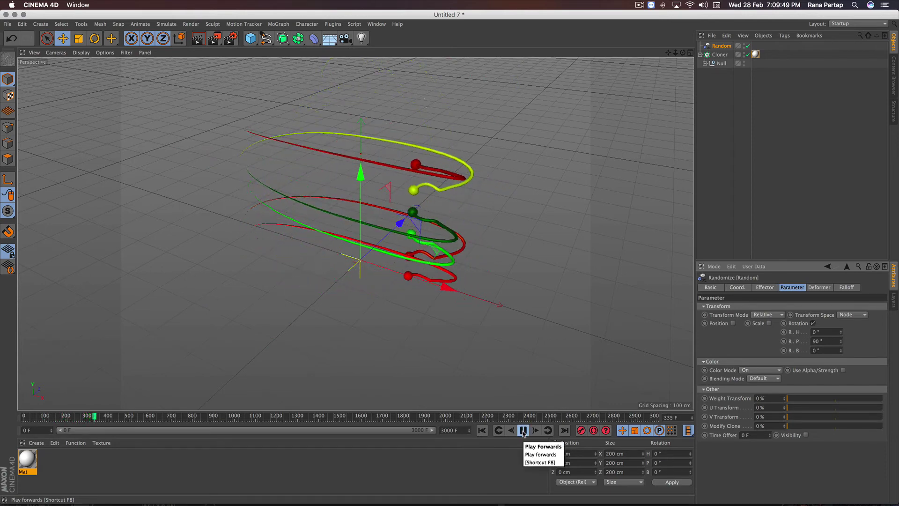
{"action": "left_click", "coordinate": [523, 433]}
{"action": "left_click", "coordinate": [495, 455]}
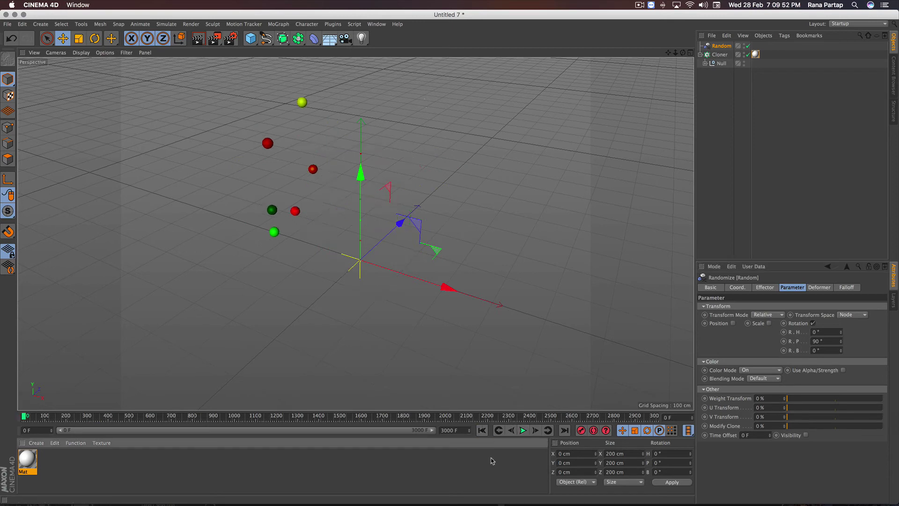
{"action": "mouse_move", "coordinate": [498, 349]}
{"action": "left_mouse_down", "text": "alt"}
{"action": "mouse_move", "coordinate": [434, 300]}
{"action": "mouse_move", "coordinate": [425, 340]}
{"action": "mouse_move", "coordinate": [428, 323]}
{"action": "mouse_move", "coordinate": [453, 348]}
{"action": "left_mouse_up", "text": "alt"}
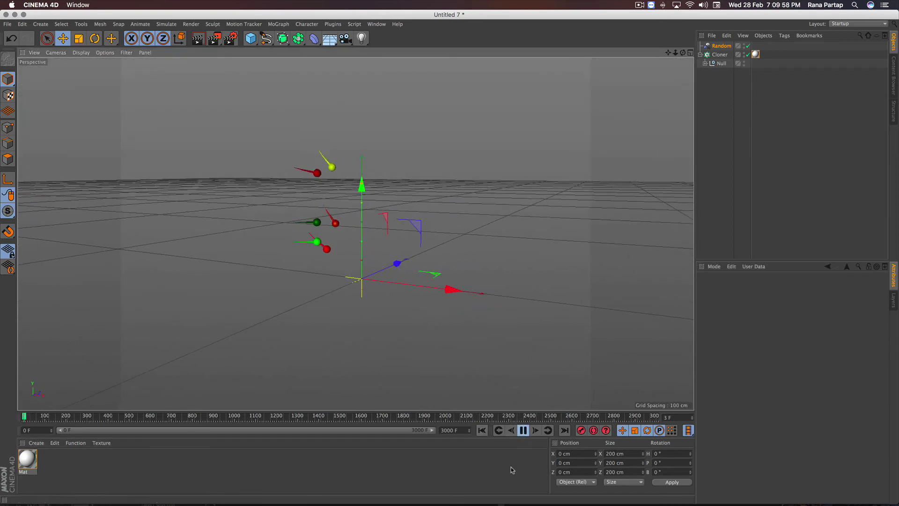
{"action": "left_click", "coordinate": [731, 225]}
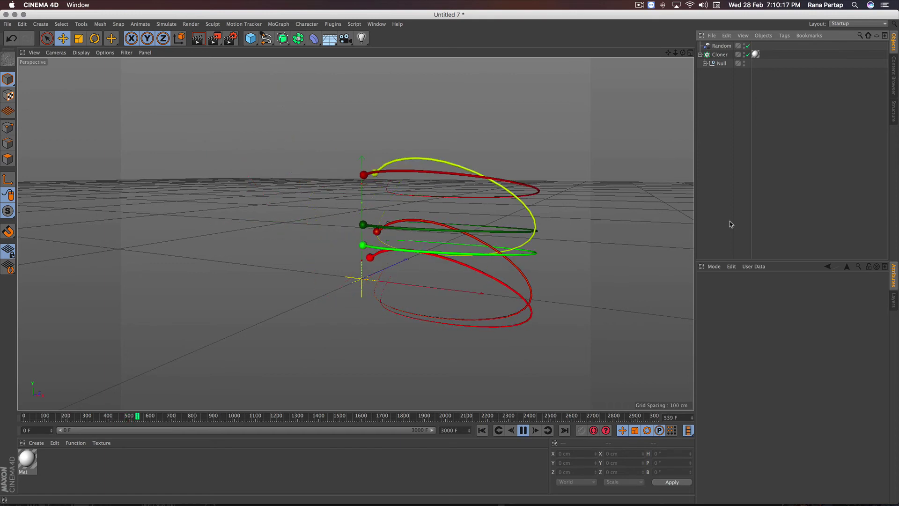
{"action": "left_click", "coordinate": [523, 430]}
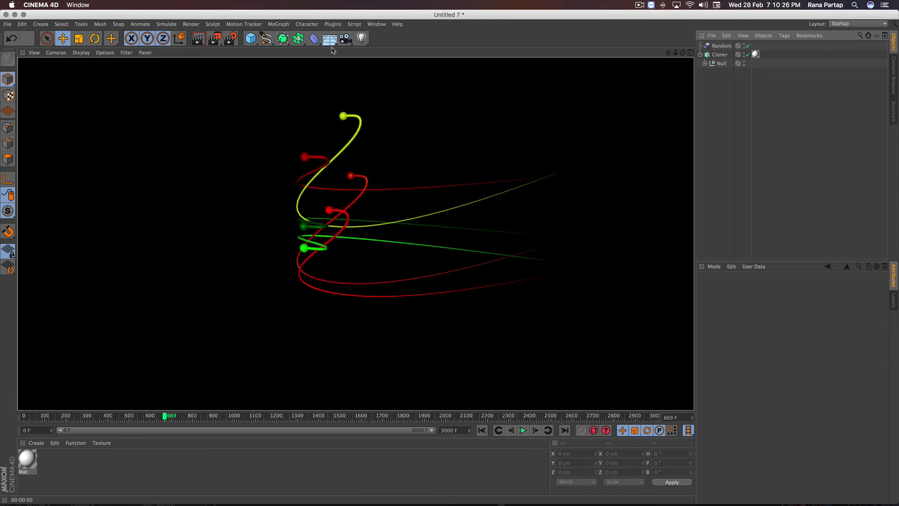
Add a Floor and lower it beneath the spiral trails
{"action": "left_click", "coordinate": [329, 39]}
{"action": "left_click", "coordinate": [352, 49]}
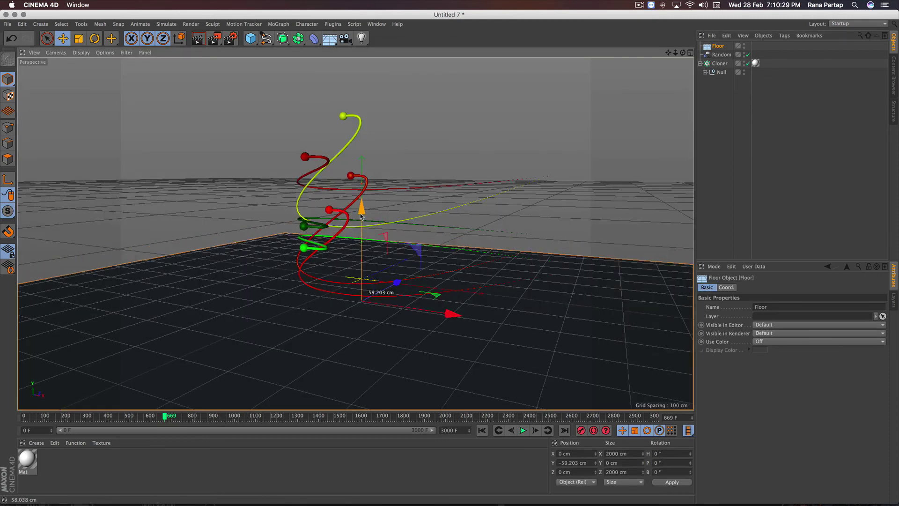
{"action": "left_click_drag", "start_coordinate": [361, 217], "coordinate": [361, 223]}
Merge The Illuminati lighting preset from the Content Browser and render a preview
{"action": "left_click", "coordinate": [330, 38]}
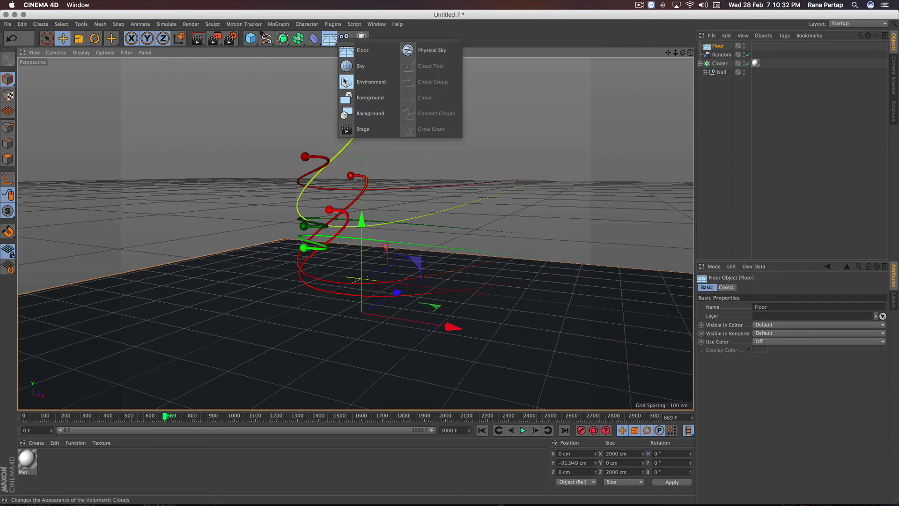
{"action": "left_click", "coordinate": [377, 24]}
{"action": "left_click", "coordinate": [384, 59]}
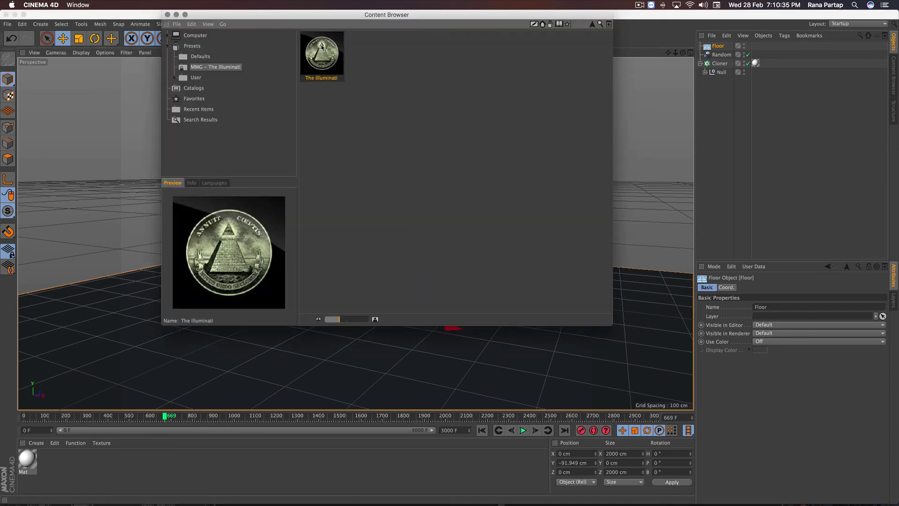
{"action": "double_click", "coordinate": [322, 47]}
{"action": "left_click", "coordinate": [167, 14]}
{"action": "key", "text": "ctrl+r"}
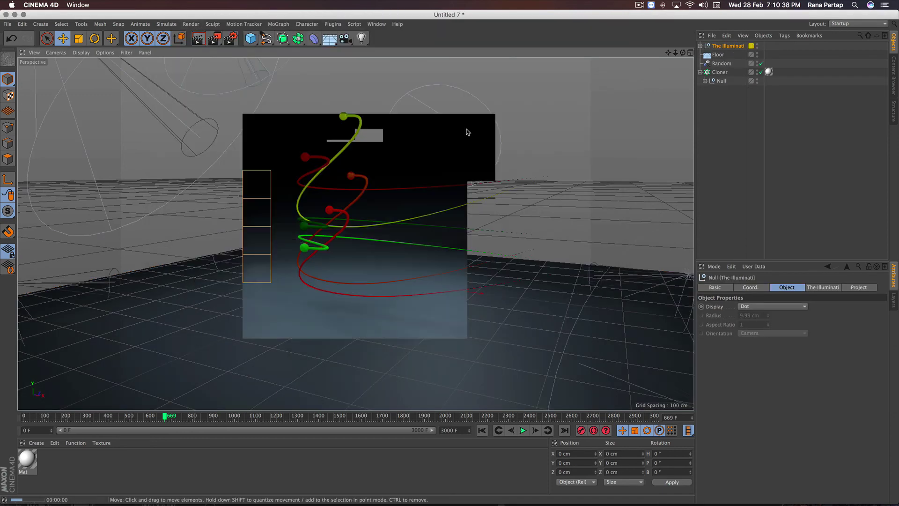
{"action": "left_click", "coordinate": [719, 73]}
Raise the Cloner count to 10, replay from the start, and render frame 325
{"action": "left_click_drag", "start_coordinate": [771, 348], "coordinate": [773, 348]}
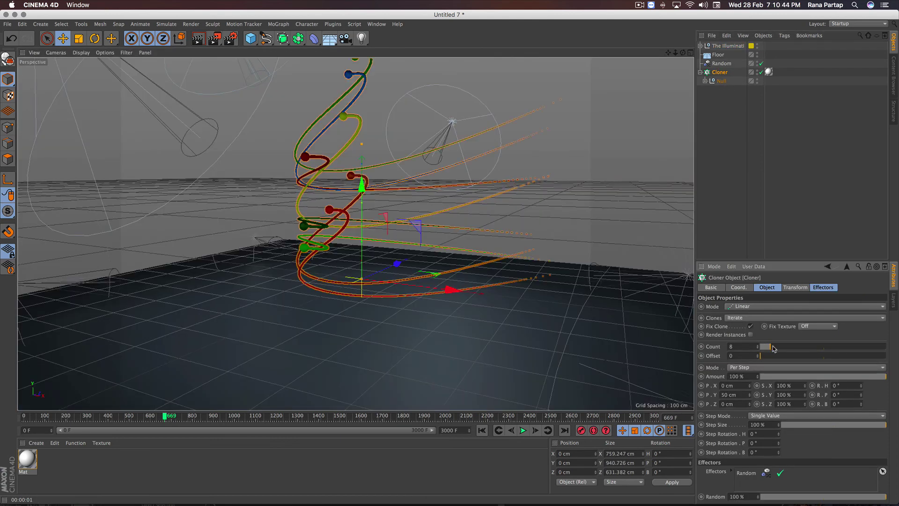
{"action": "left_click", "coordinate": [481, 430]}
{"action": "left_click", "coordinate": [523, 430]}
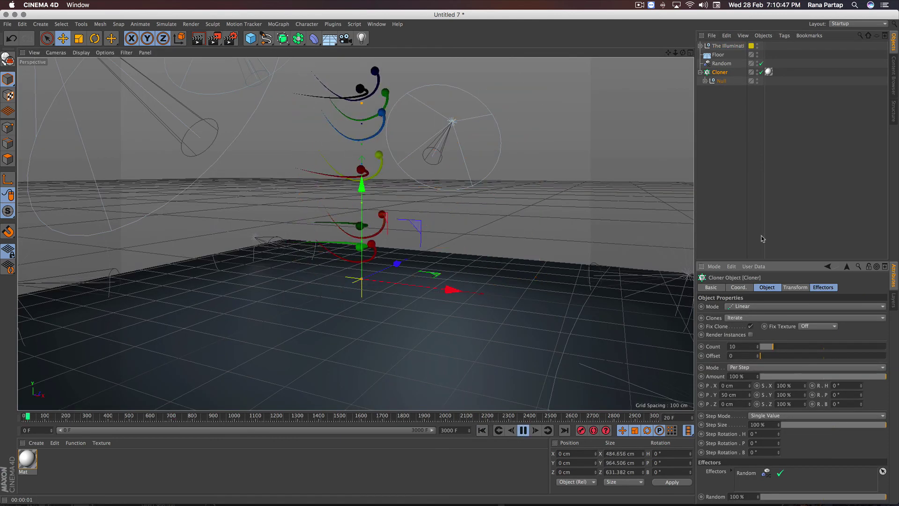
{"action": "left_click", "coordinate": [726, 215]}
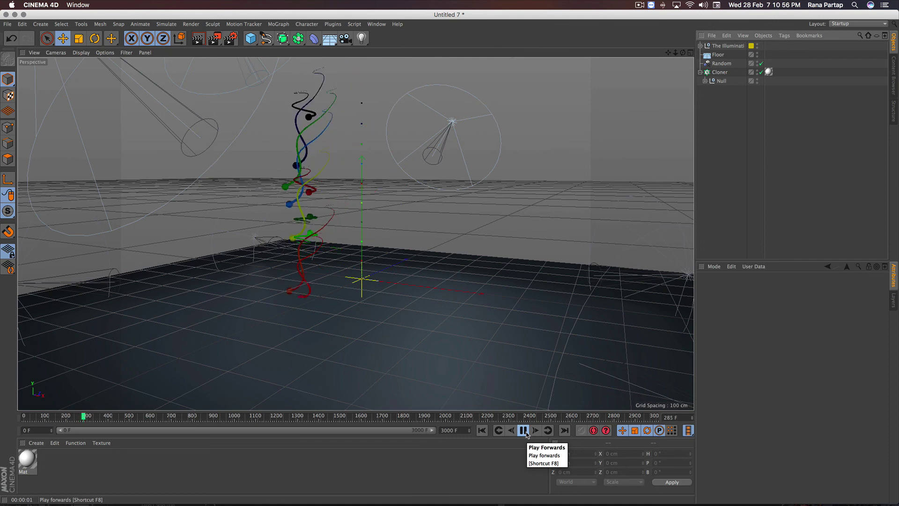
{"action": "left_click", "coordinate": [526, 435]}
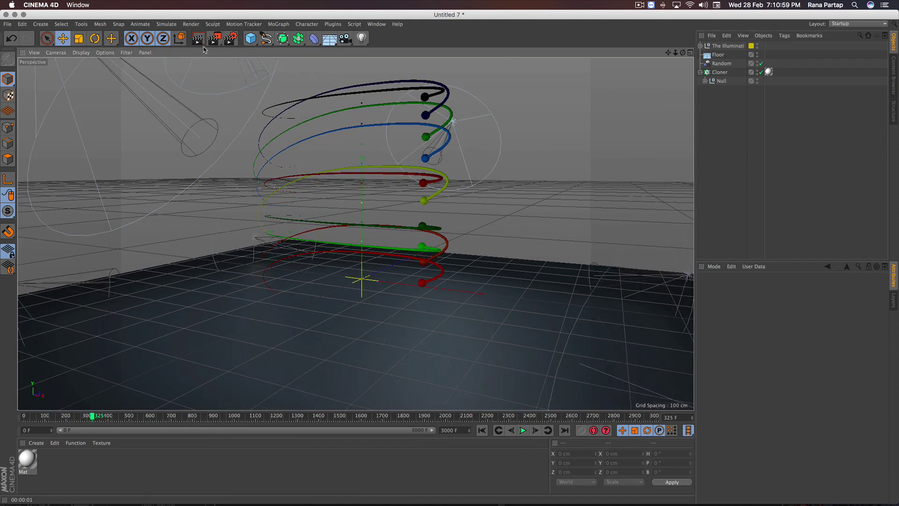
{"action": "key", "text": "ctrl+r"}
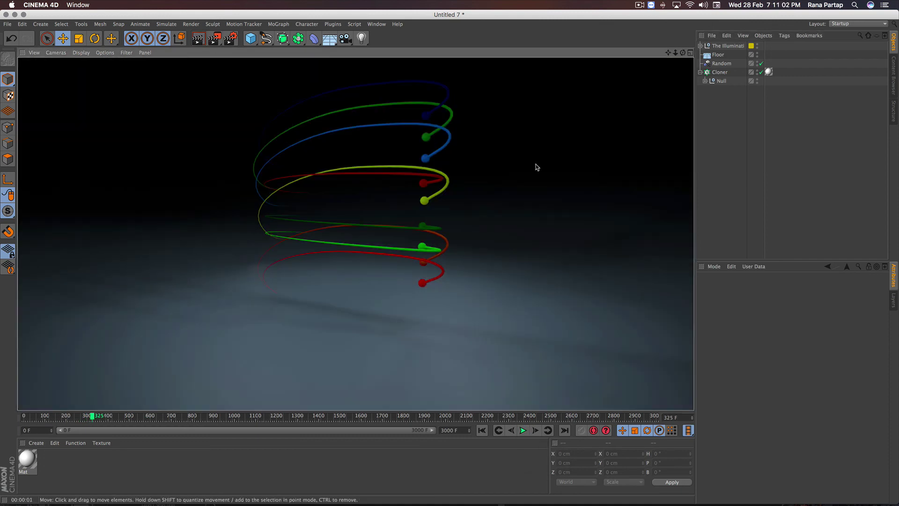